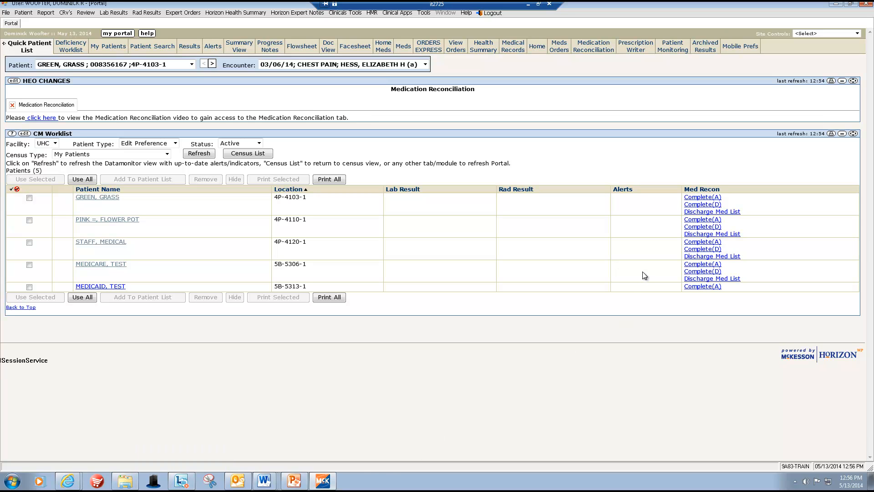
Open Medication Reconciliation for the patient in 4P-4110-1 and start a discharge reconciliation
left_click(590, 50)
left_click(528, 4)
left_click(185, 484)
mouse_move(185, 484)
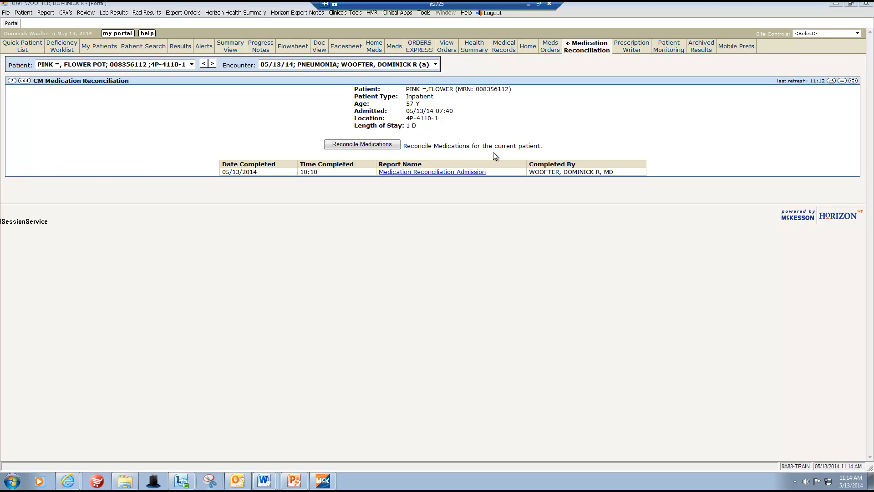
left_click(373, 146)
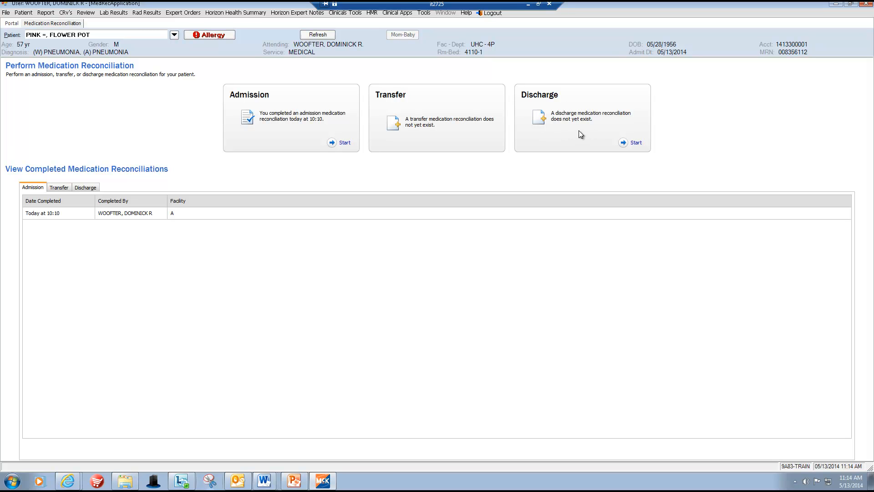
left_click(639, 144)
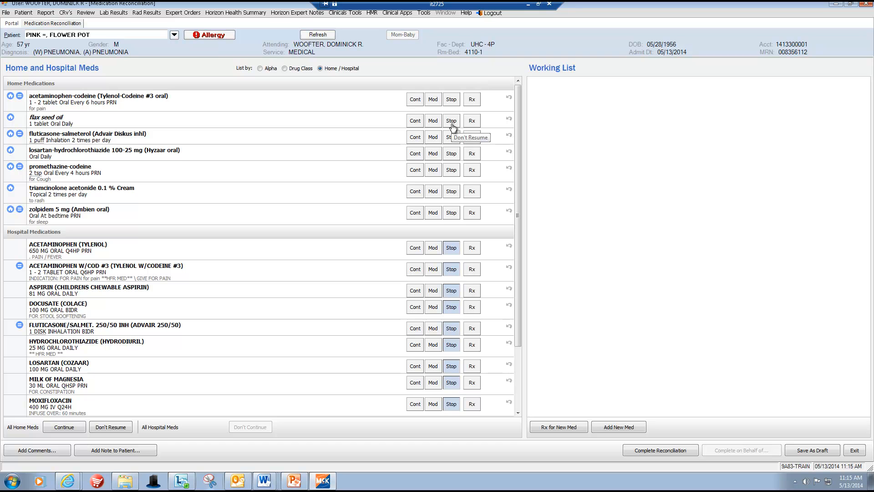
Start a prescription for the home med Tylenol-Codeine #3, overriding the morphine allergy alert with the "Is tolerating/has tolerated" reason
left_click(471, 100)
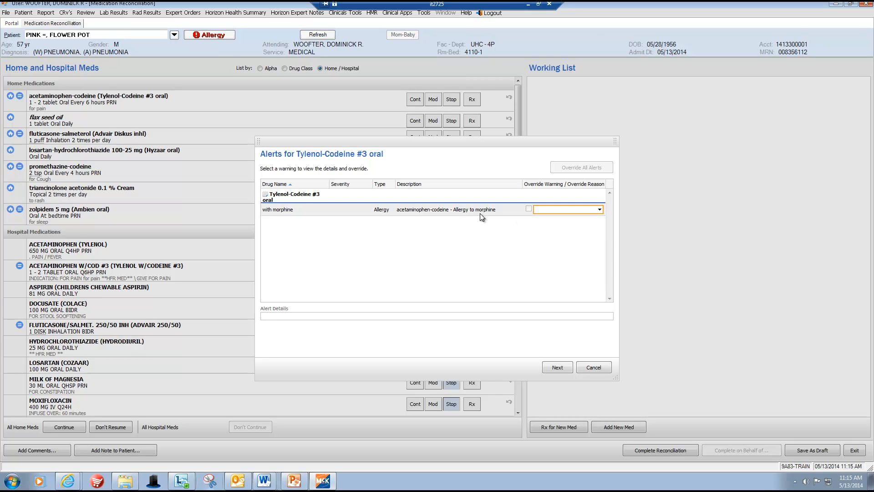
left_click(600, 209)
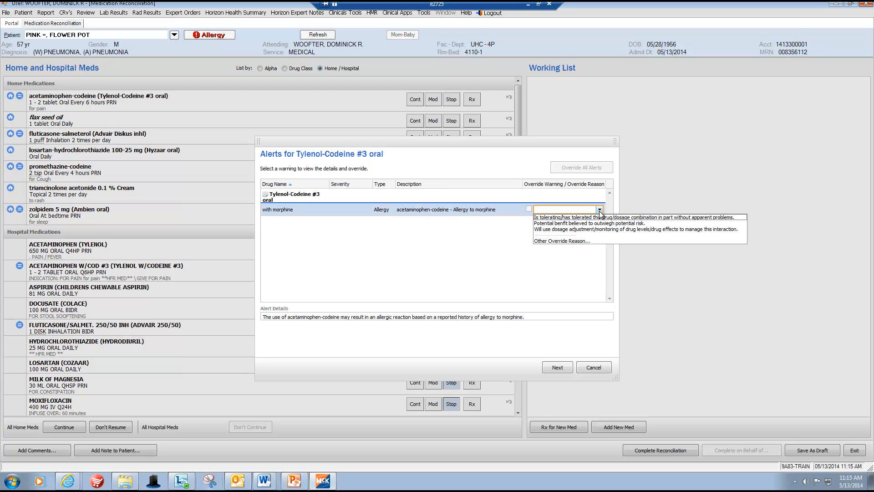
left_click(594, 217)
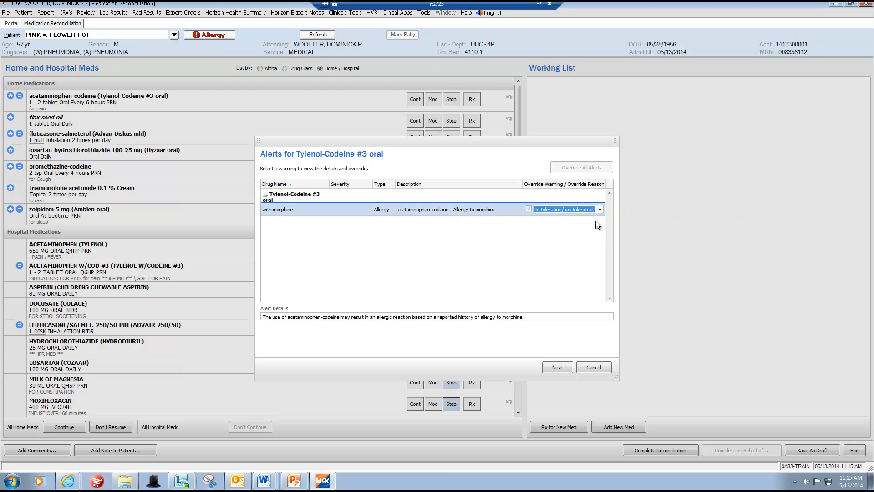
left_click(557, 367)
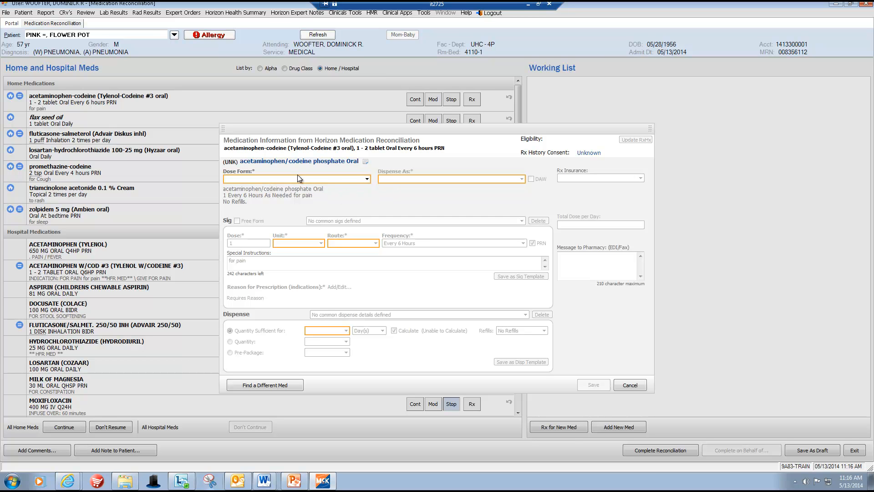
Consult the acetaminophen/codeine drug monograph and set the dose form to tablet 300-30 mg, dispensed as generic acetaminophen-codeine
left_click(366, 163)
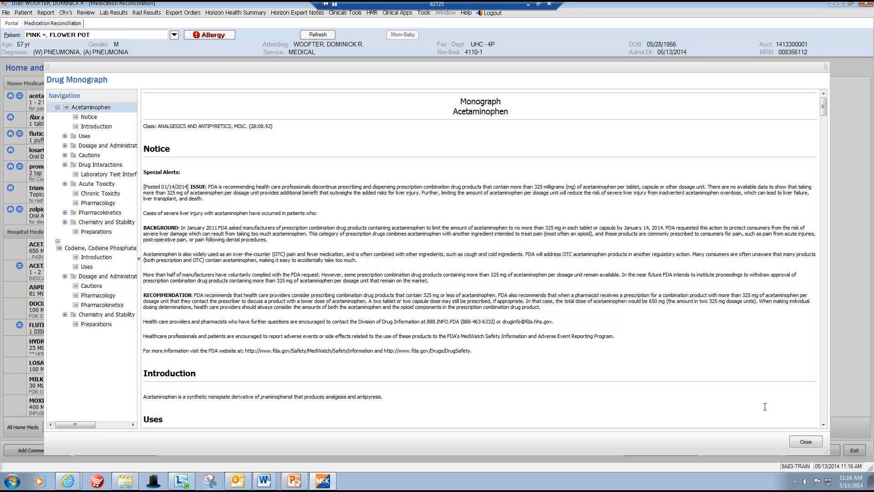
left_click(812, 449)
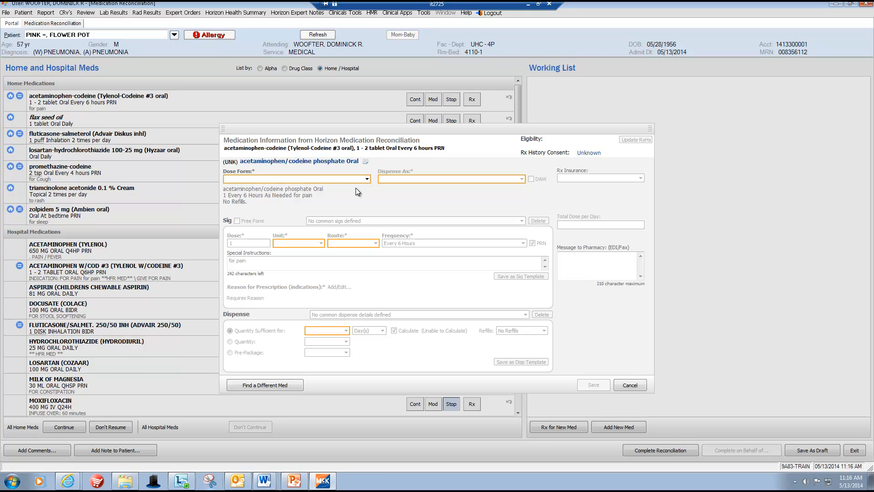
left_click(367, 179)
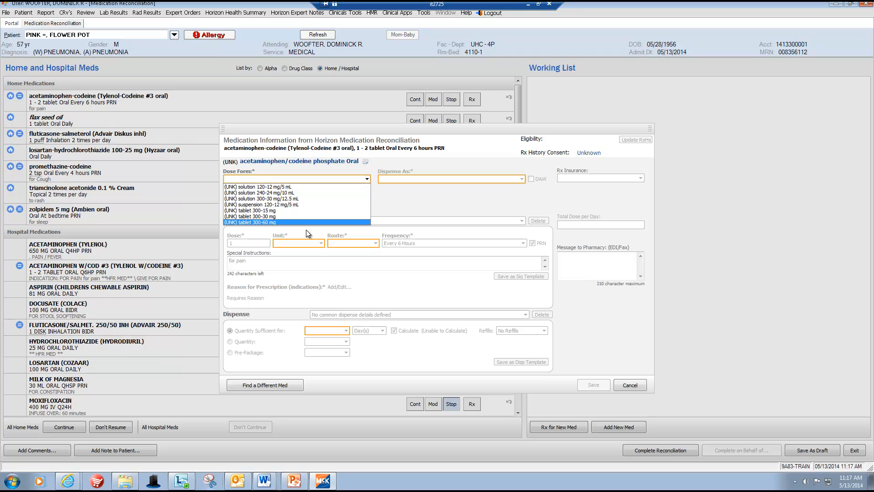
left_click(284, 217)
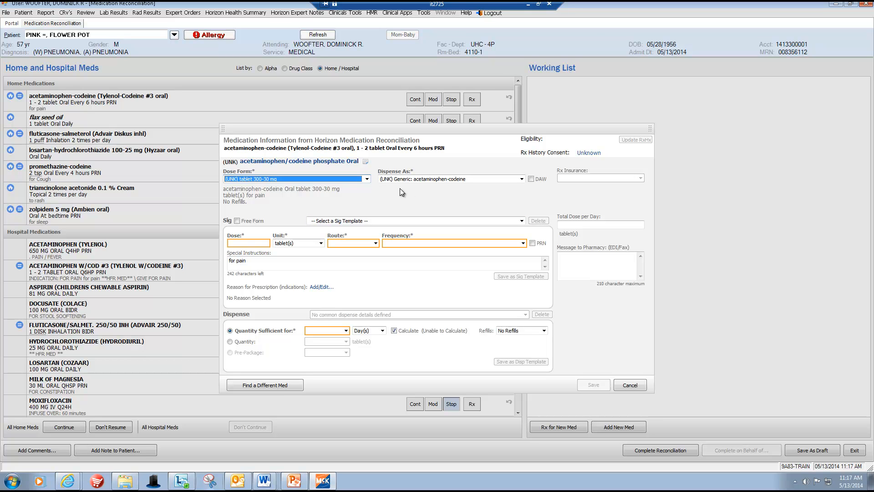
left_click(522, 179)
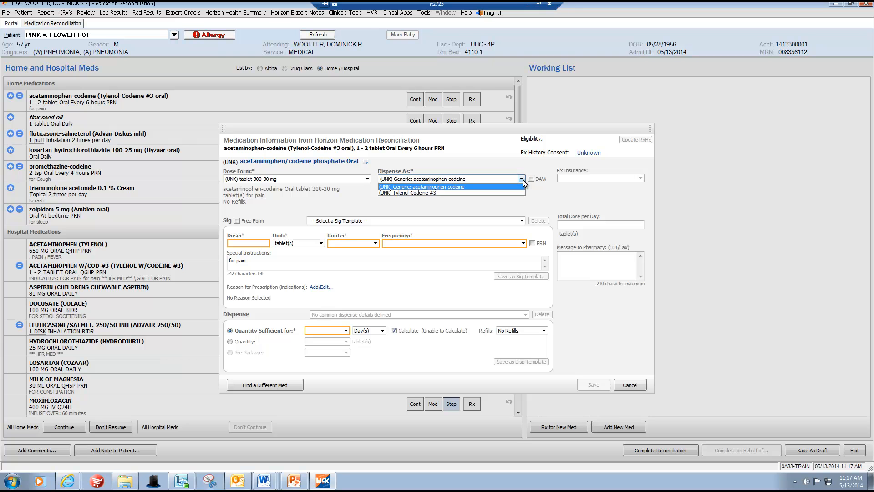
left_click(523, 179)
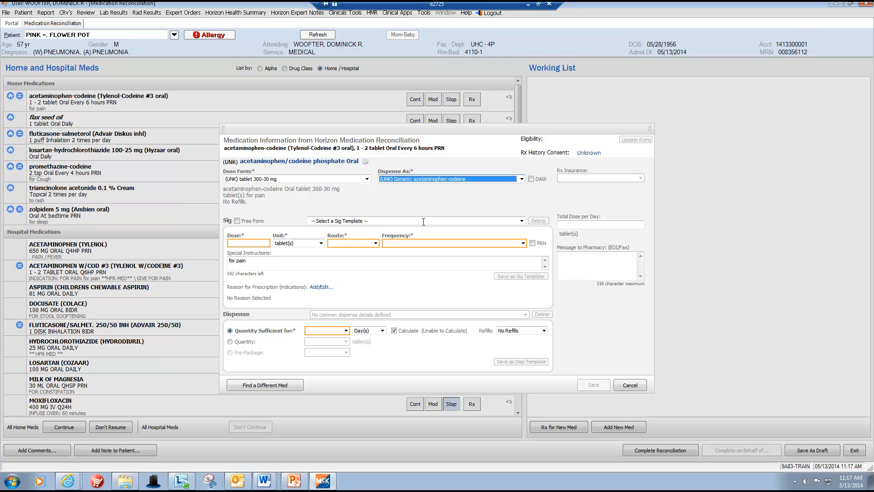
left_click(522, 221)
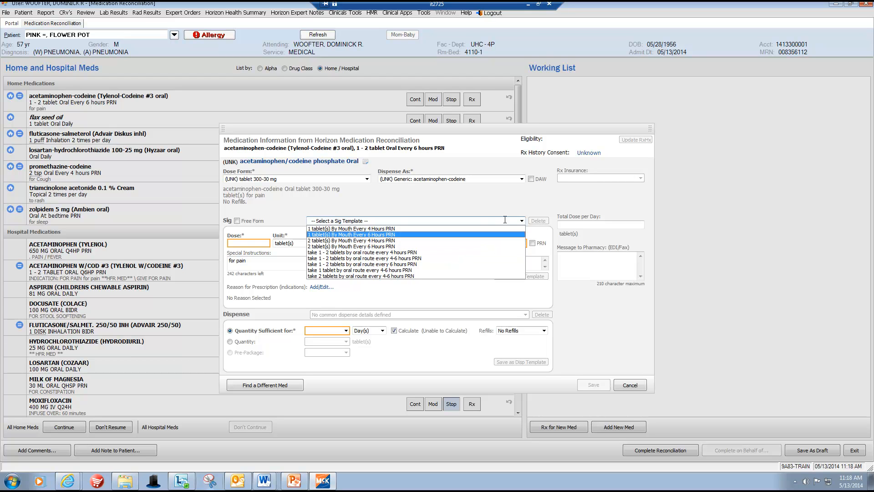
left_click(521, 221)
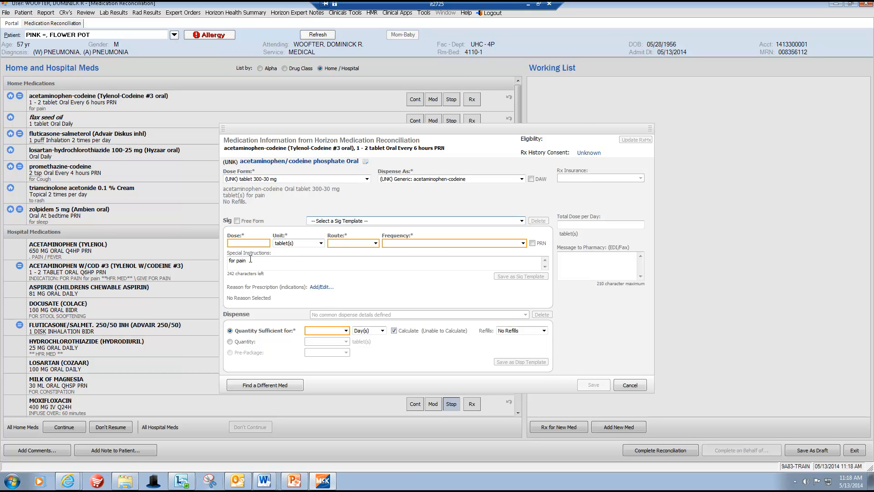
left_click(245, 243)
type("12")
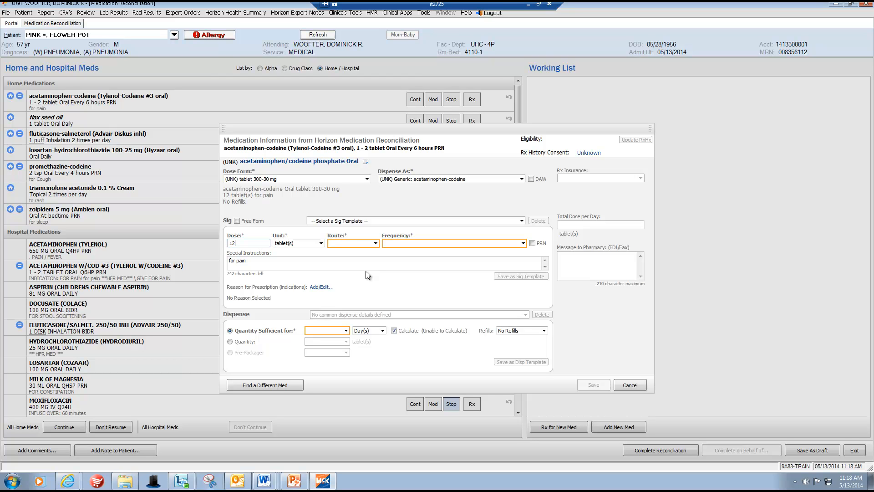
key("BackSpace")
key("BackSpace")
Set the sig to By Mouth, Every 6 Hours, PRN, and convert it to free form with "Take 1 or 2" before the text
left_click(376, 242)
left_click(370, 250)
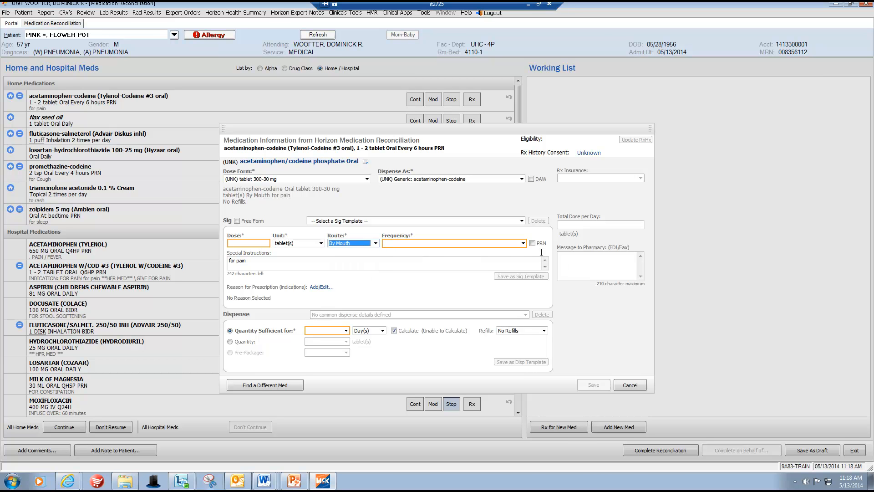
left_click(523, 243)
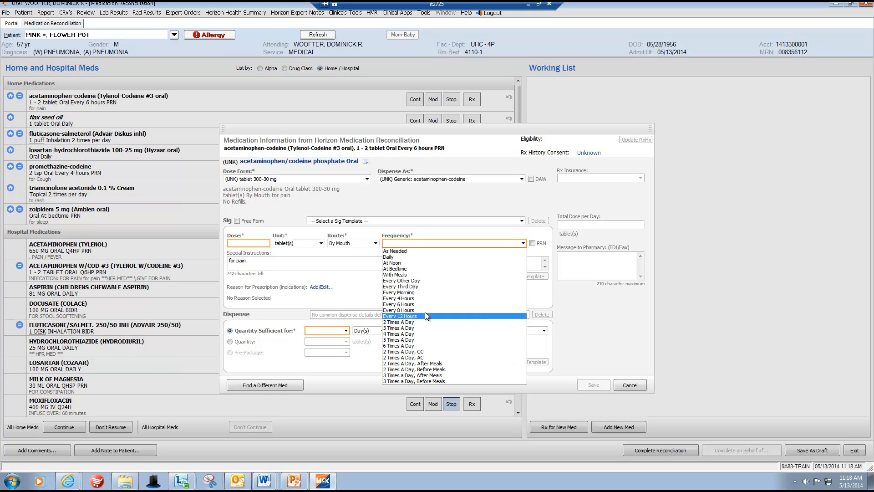
left_click(403, 304)
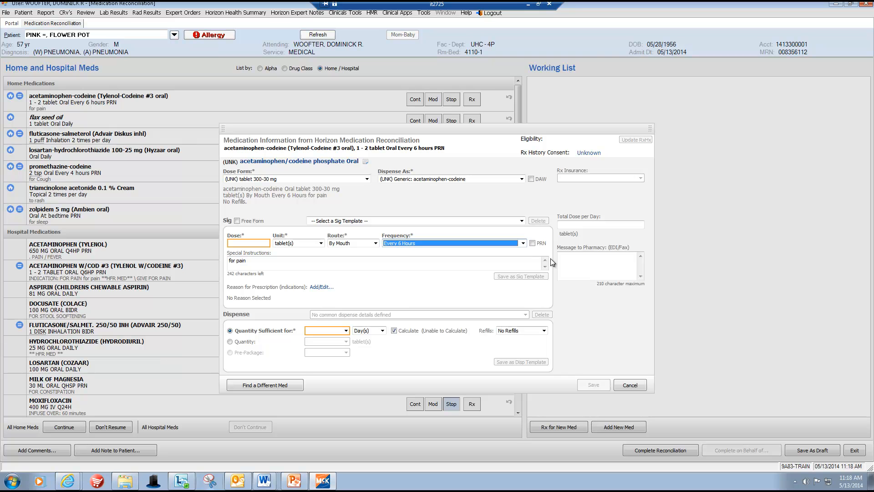
left_click(531, 244)
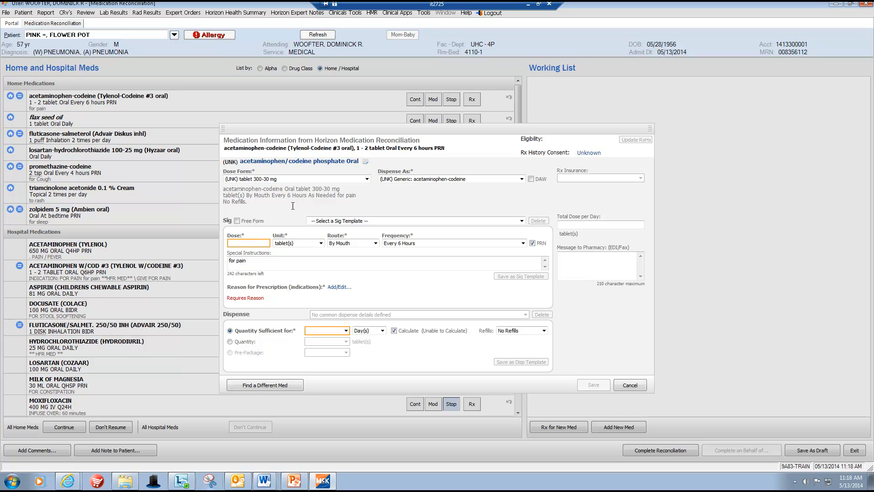
left_click(237, 220)
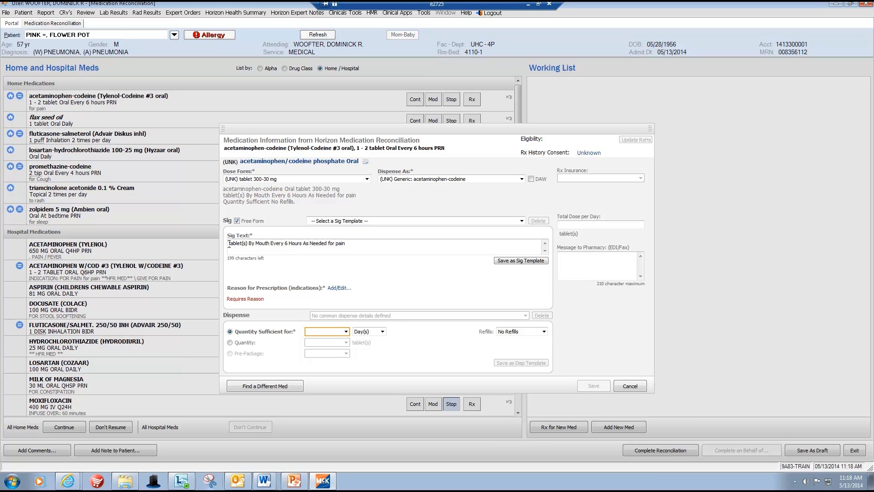
type("Take 1 or 2")
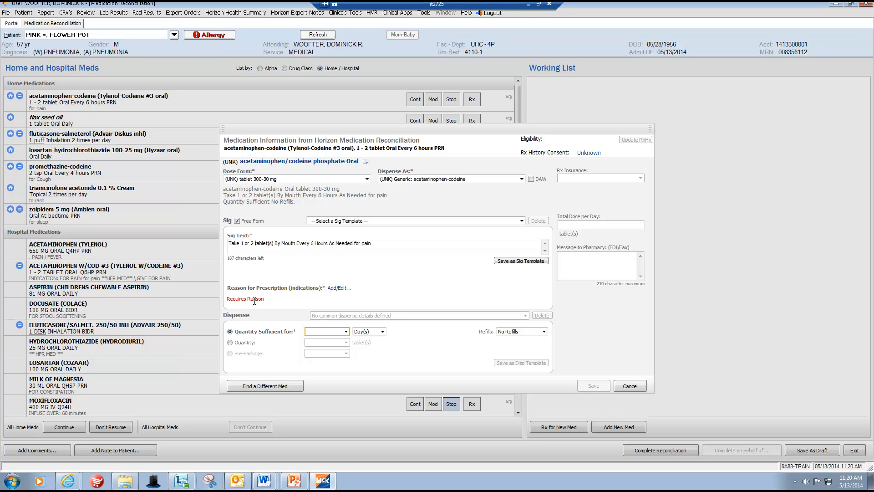
For the reason for prescription, search other indications for clinical concepts that contain "pain"
left_click(343, 290)
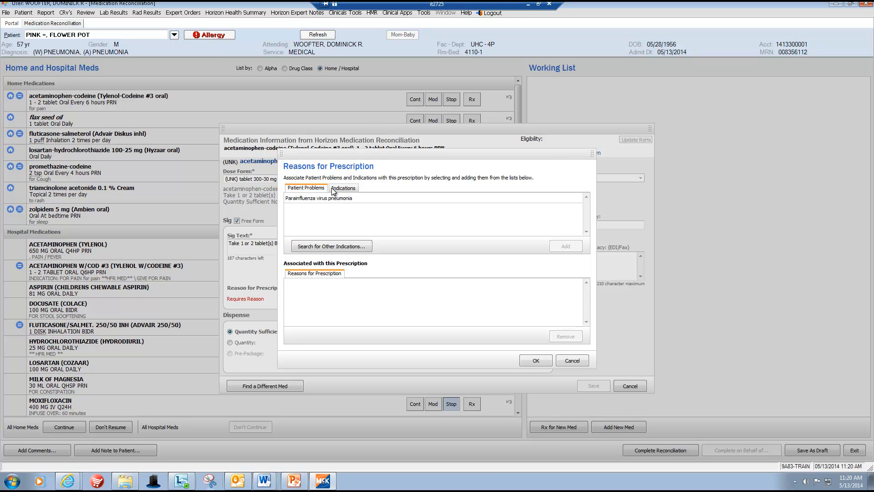
left_click(312, 198)
left_click(335, 189)
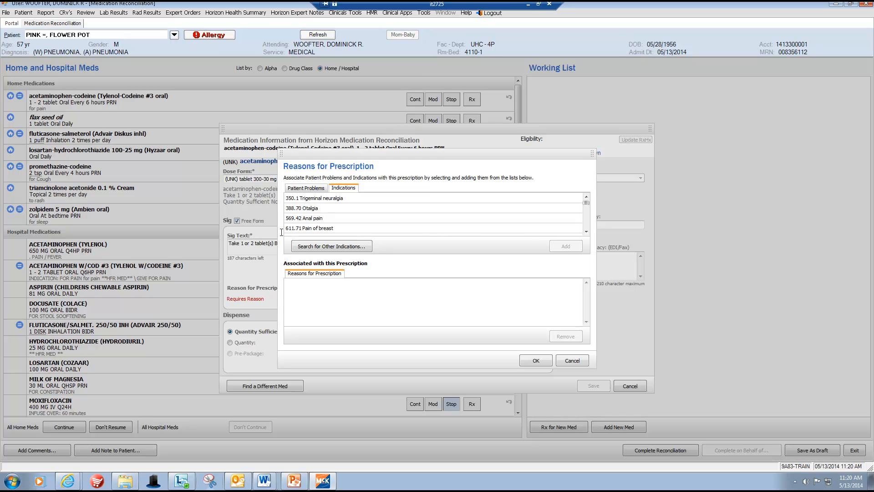
left_click(311, 248)
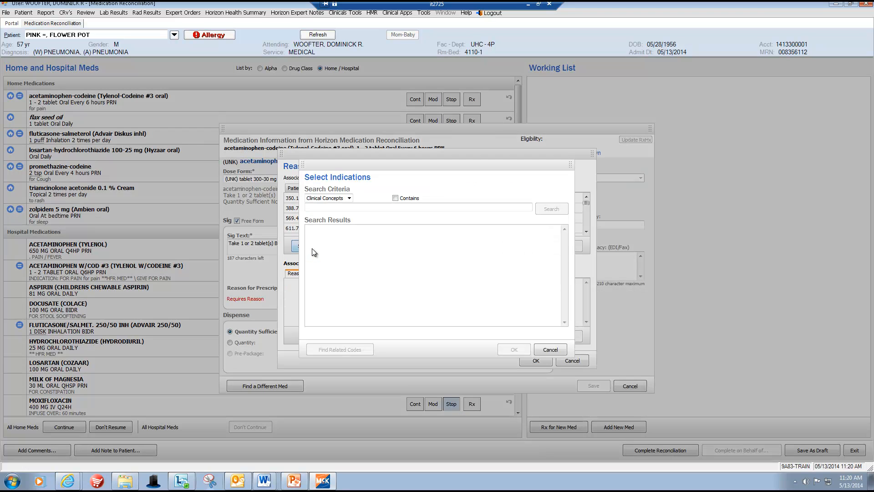
left_click(348, 209)
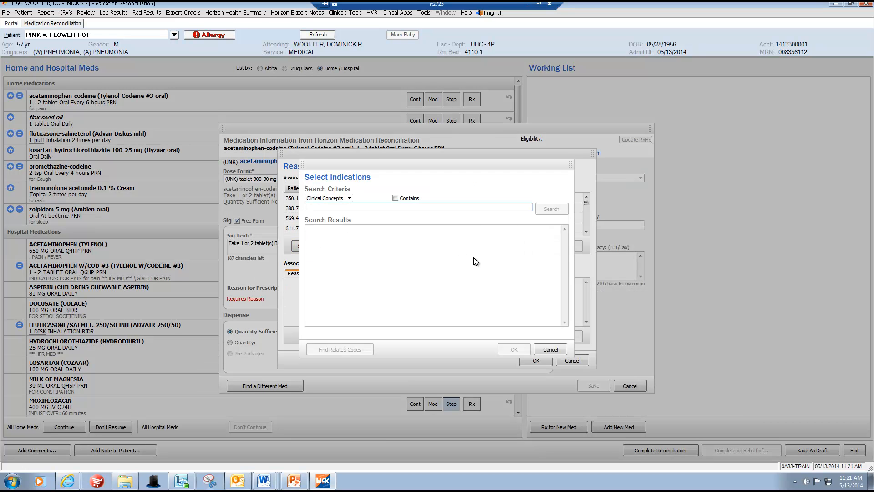
type("pain")
left_click(395, 198)
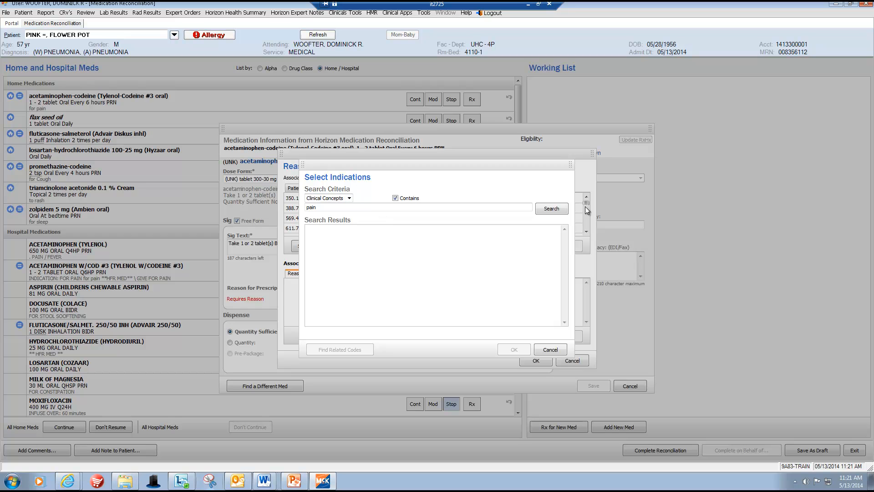
left_click(547, 210)
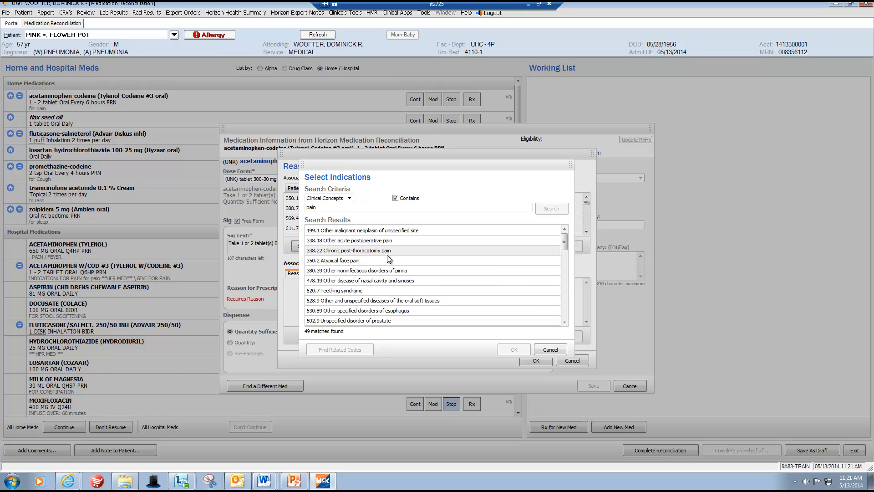
Associate the indication 780.96 Generalized pain with the prescription as its reason
left_click_drag(565, 248, 567, 276)
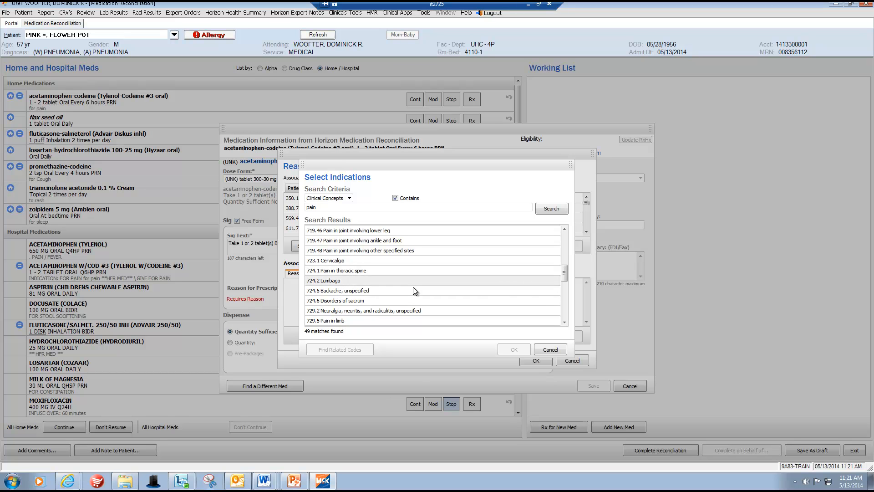
left_click_drag(568, 280, 567, 286)
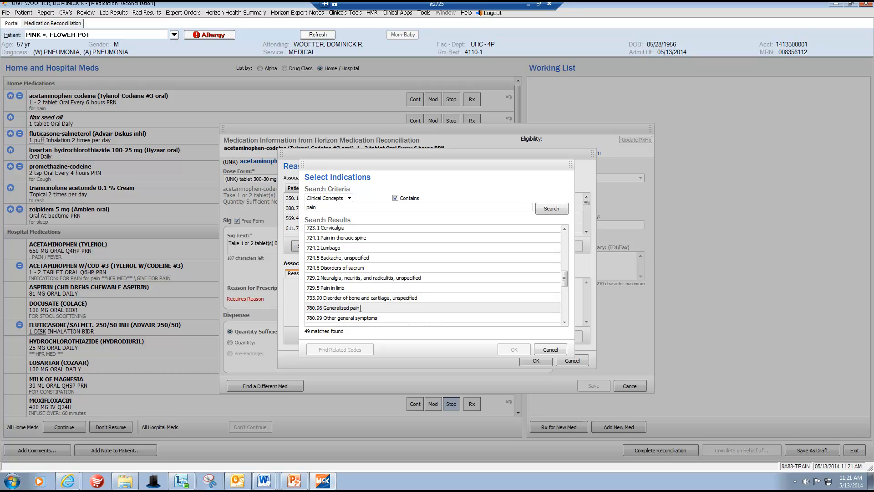
left_click(375, 308)
left_click(514, 350)
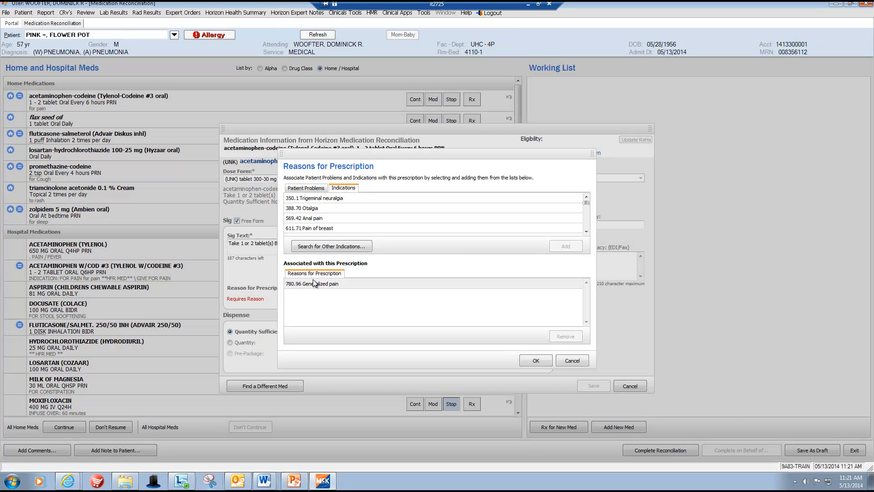
left_click(532, 363)
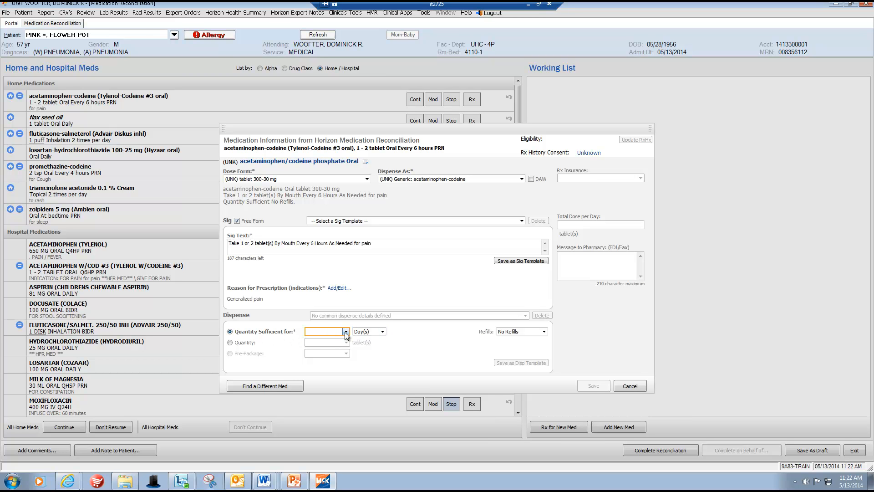
Set the dispense amount to a quantity sufficient for 10 days
left_click(383, 331)
left_click(346, 331)
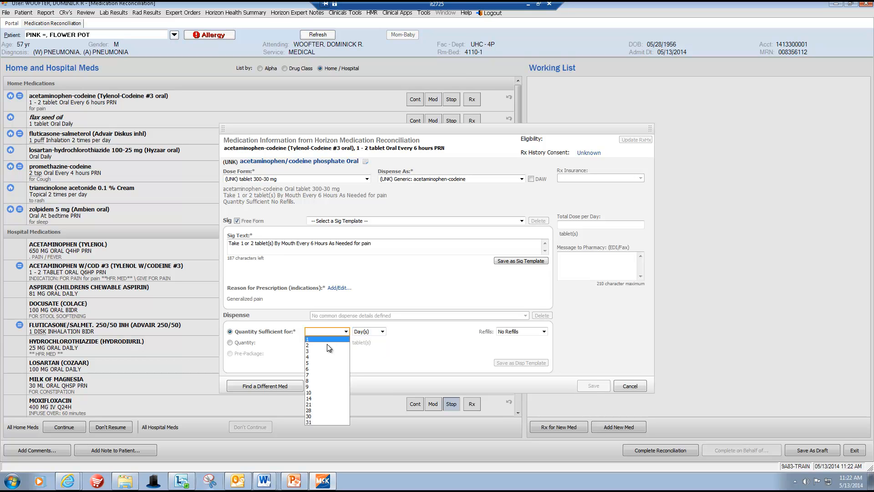
left_click(313, 392)
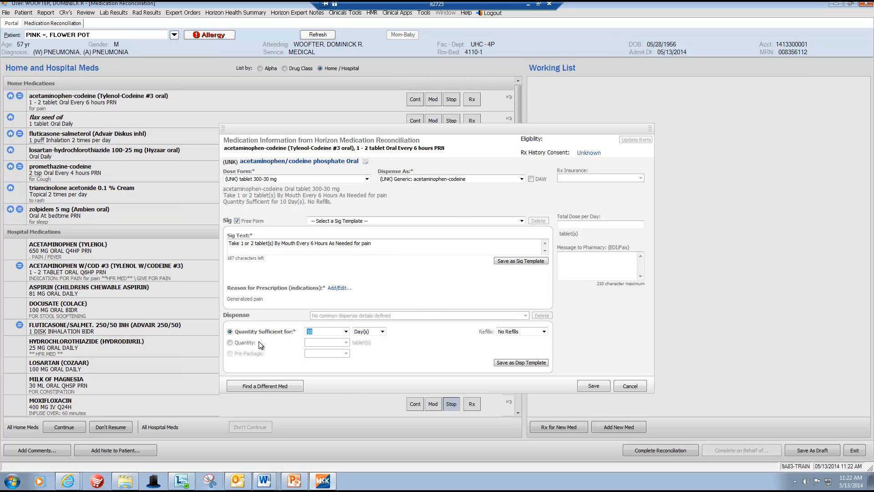
Change the acetaminophen-codeine dispense amount to a quantity of 20 tablets with 5 refills
left_click(230, 342)
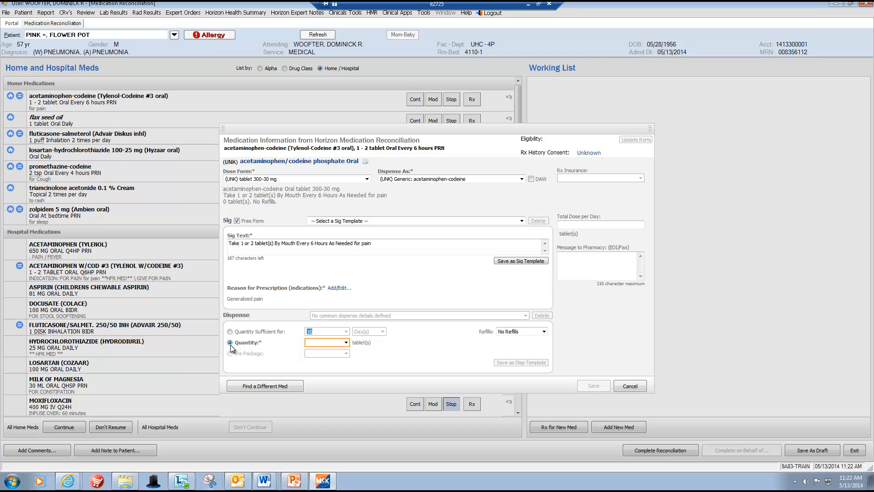
left_click(336, 345)
type("20")
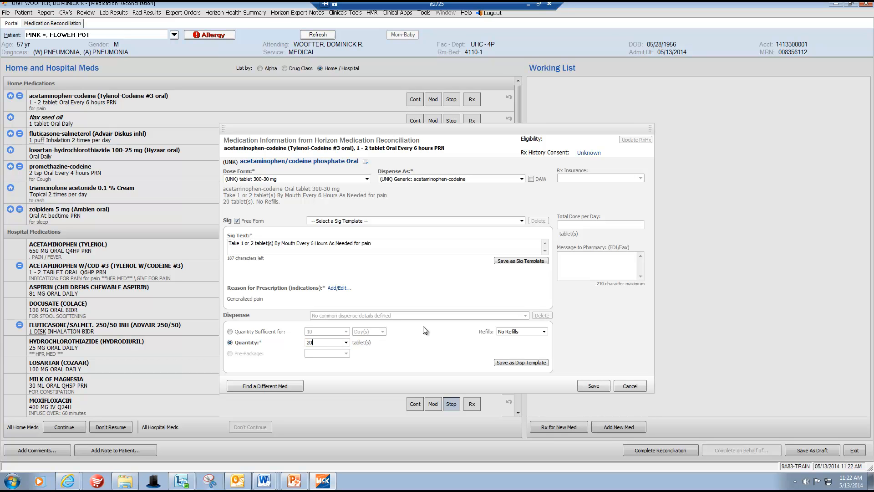
left_click(543, 332)
left_click(521, 368)
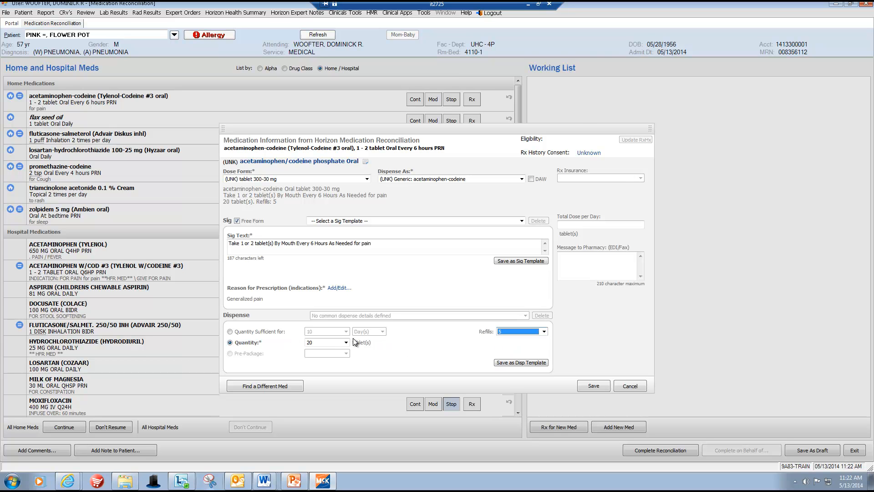
Set the total dose per day to 2 tablets and enter the pharmacy message "do not fill early"
left_click(590, 226)
type("2")
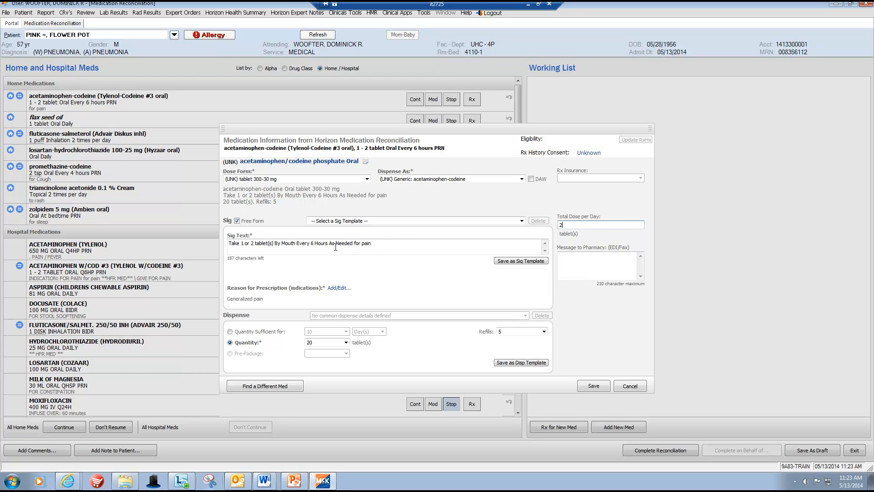
left_click(590, 270)
type("do not fill early")
Save the acetaminophen-codeine prescription with Continue as the documented action, and mark the home medication flax seed oil as continued
left_click(597, 389)
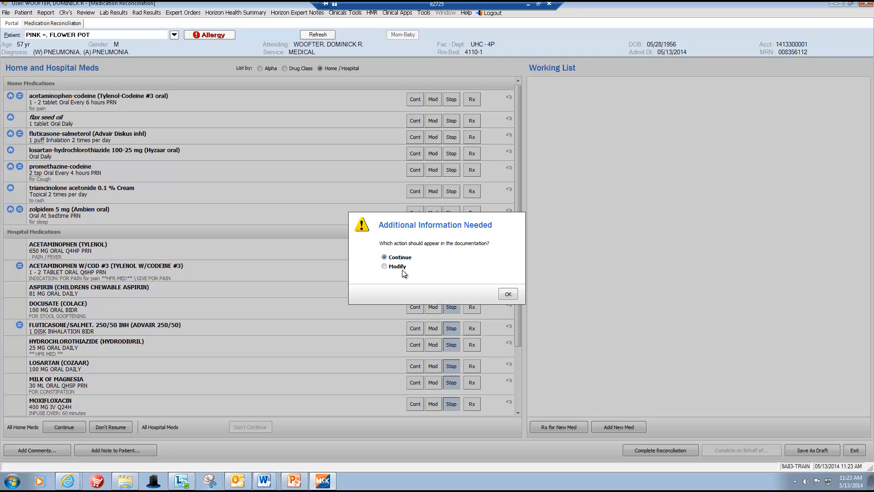
left_click(504, 296)
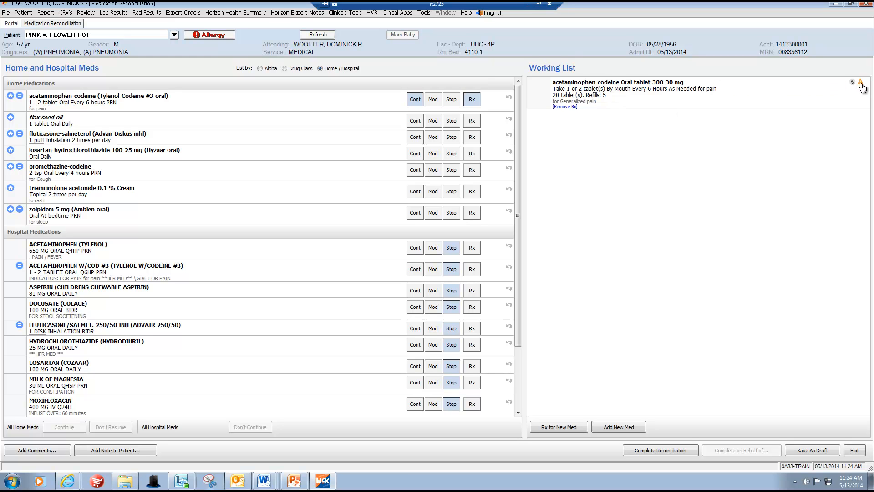
mouse_move(862, 85)
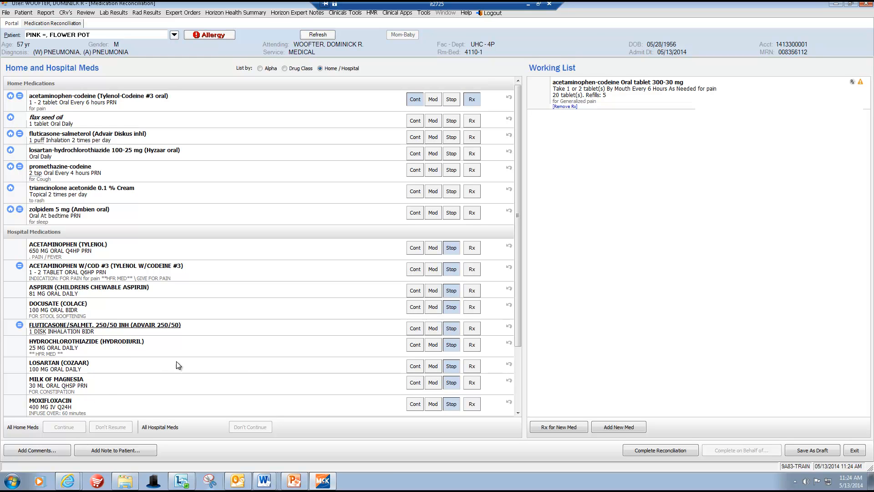
left_click(415, 121)
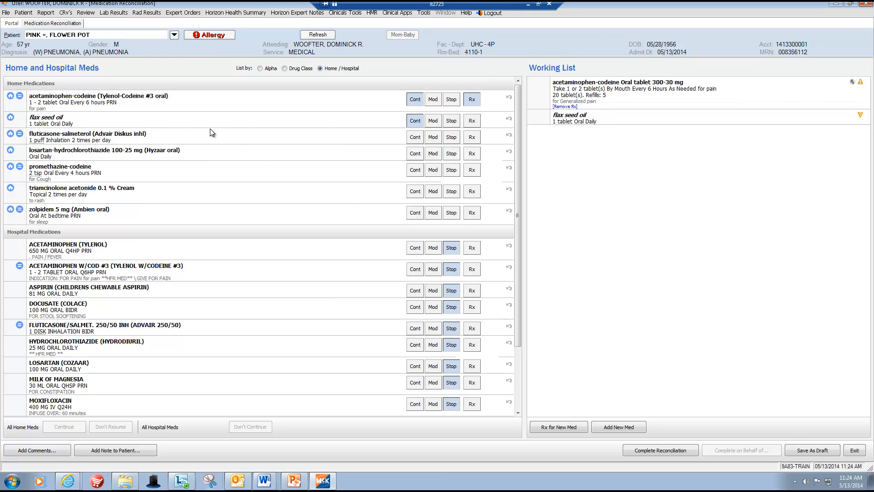
Start a fluticasone-salmeterol prescription as disk with device 250-50 mcg, using the sig template for 1 puff by inhalation 2 times a day
left_click(471, 137)
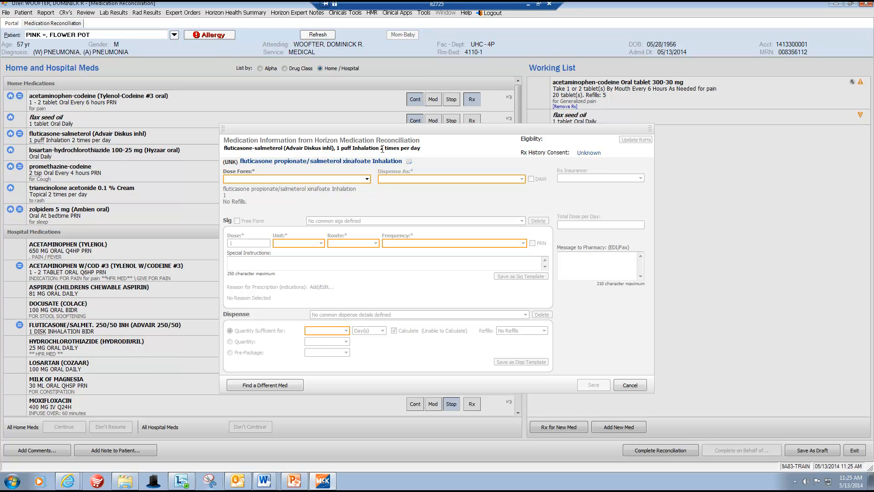
left_click(366, 179)
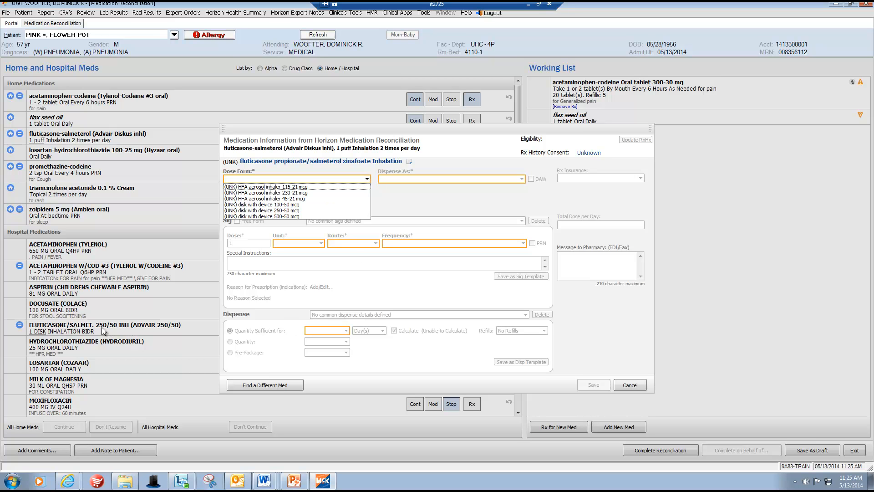
left_click(271, 211)
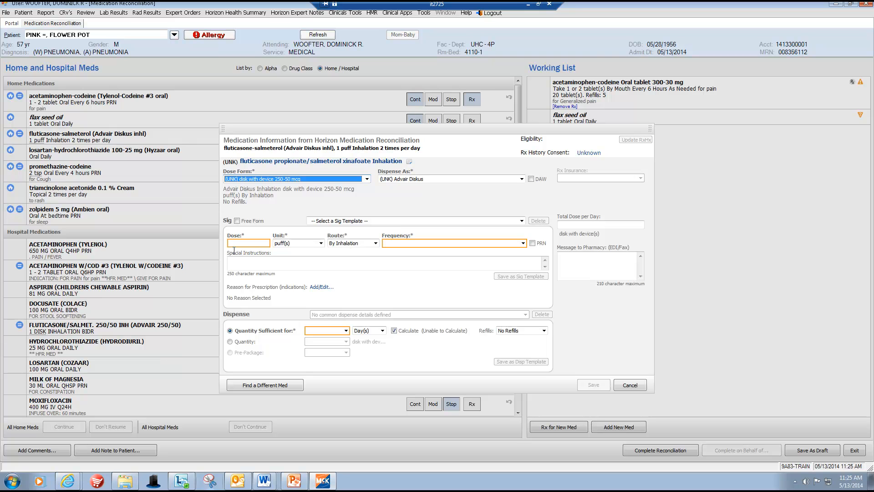
left_click(521, 221)
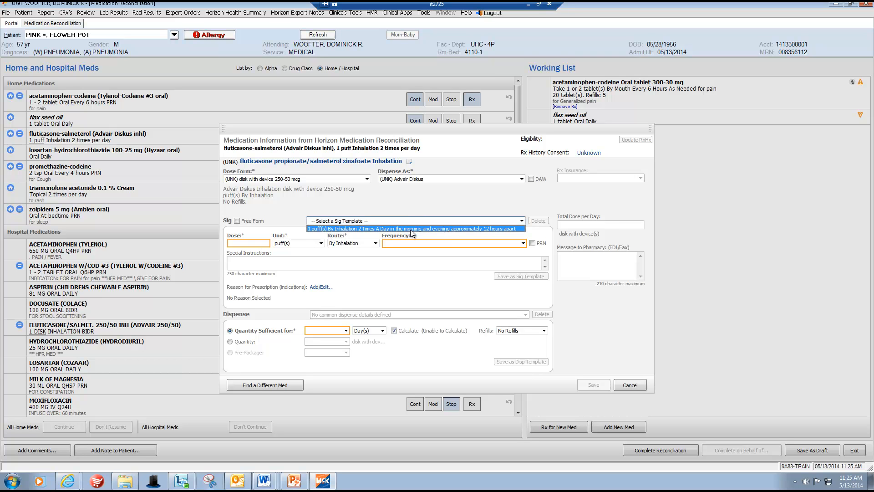
left_click(385, 229)
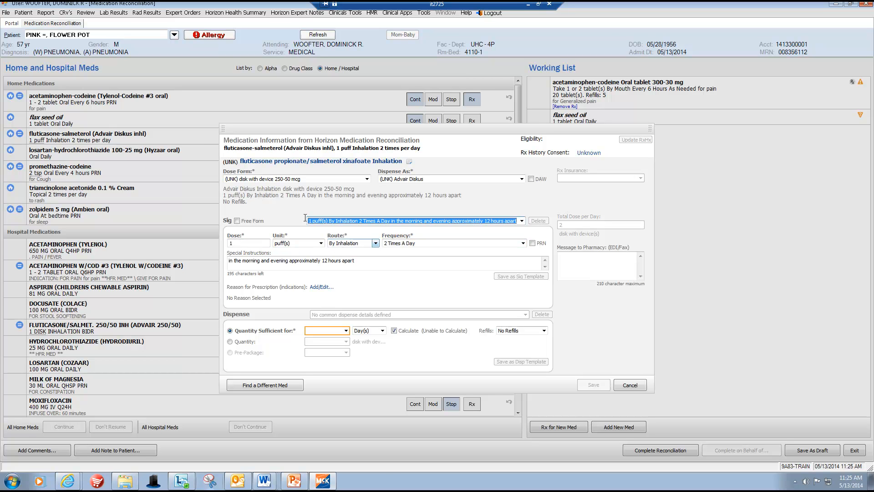
Shorten the special instructions to "in the morning and evening" by removing the wording about 12 hours apart
left_click(363, 260)
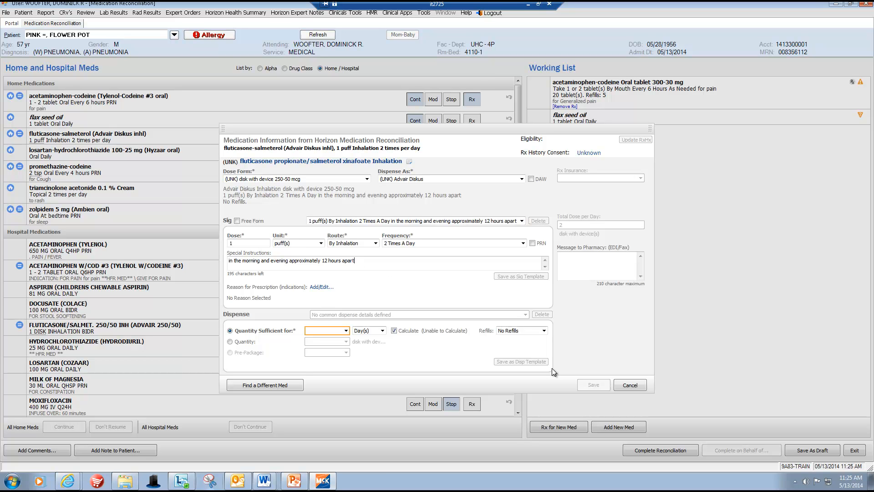
key("BackSpace")
key("BackSpace")
key("BackSpace")
key("BackSpace")
key("BackSpace")
key("BackSpace")
key("BackSpace")
key("BackSpace")
key("BackSpace")
key("BackSpace")
key("BackSpace")
key("BackSpace")
key("BackSpace")
key("BackSpace")
key("BackSpace")
key("BackSpace")
key("BackSpace")
key("BackSpace")
key("BackSpace")
key("BackSpace")
key("BackSpace")
key("BackSpace")
key("BackSpace")
key("BackSpace")
key("BackSpace")
key("BackSpace")
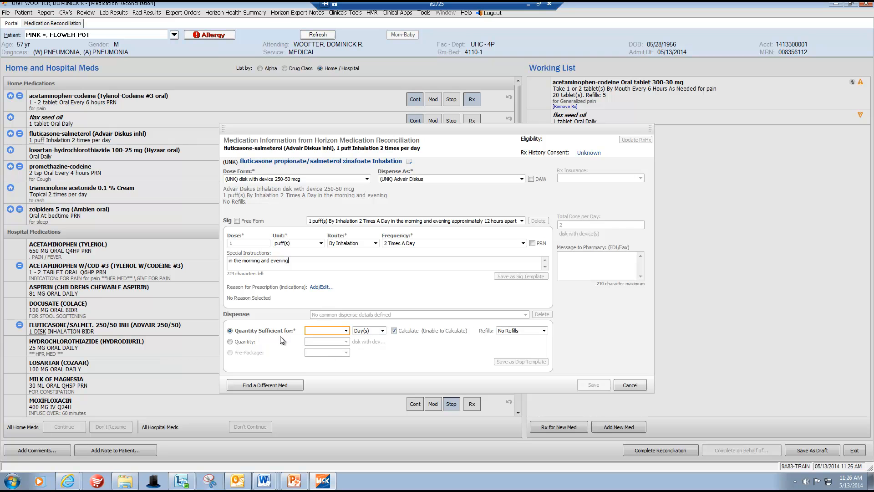
Set the fluticasone-salmeterol dispense amount to a quantity sufficient for 3 months
left_click(347, 331)
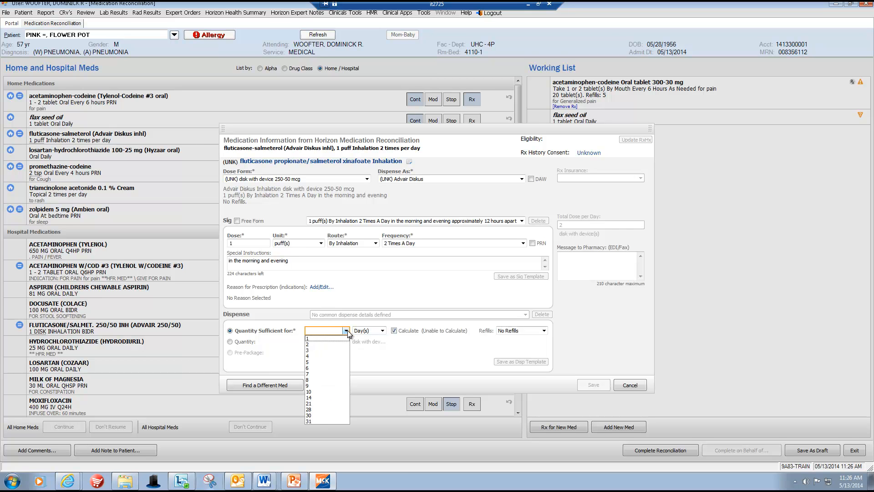
left_click(328, 350)
left_click(383, 331)
left_click(363, 350)
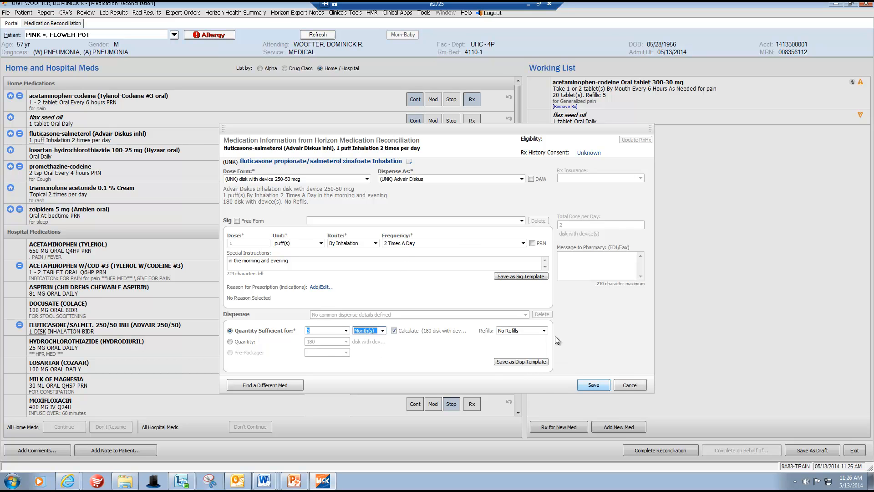
Set the refills to 3 and save the fluticasone-salmeterol prescription with Continue as the documented action
left_click(544, 331)
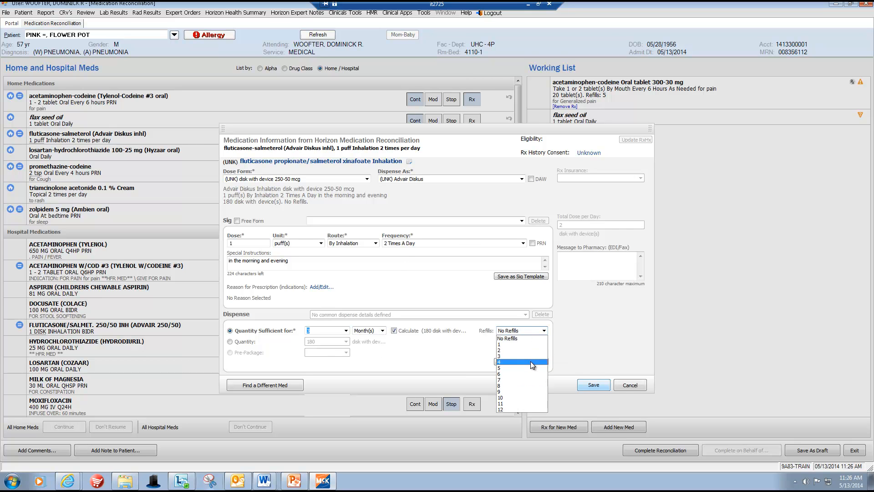
left_click(524, 403)
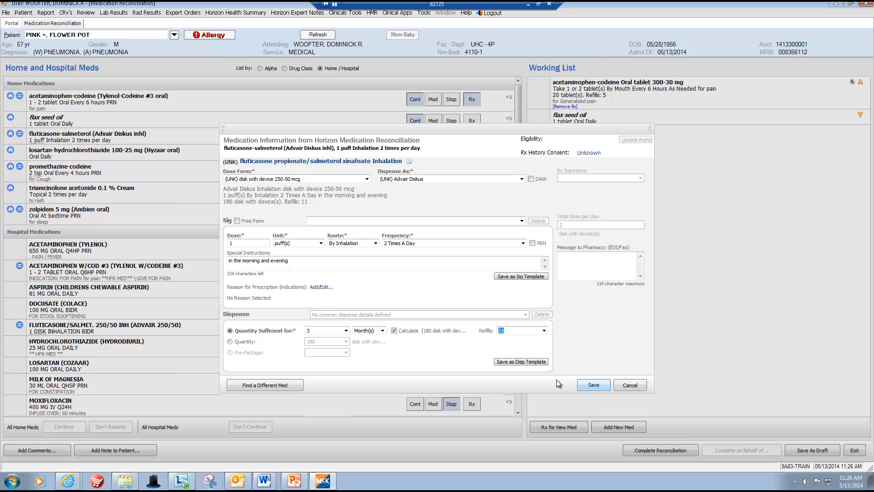
left_click(543, 330)
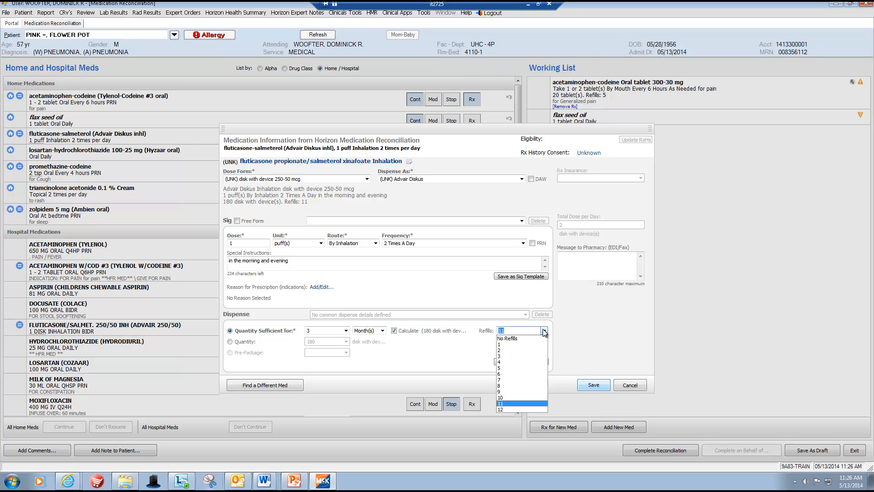
left_click(505, 356)
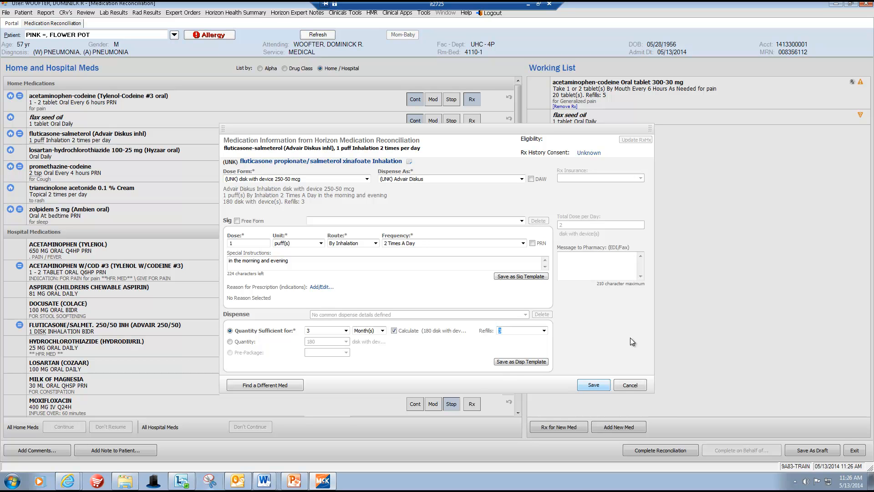
left_click(594, 386)
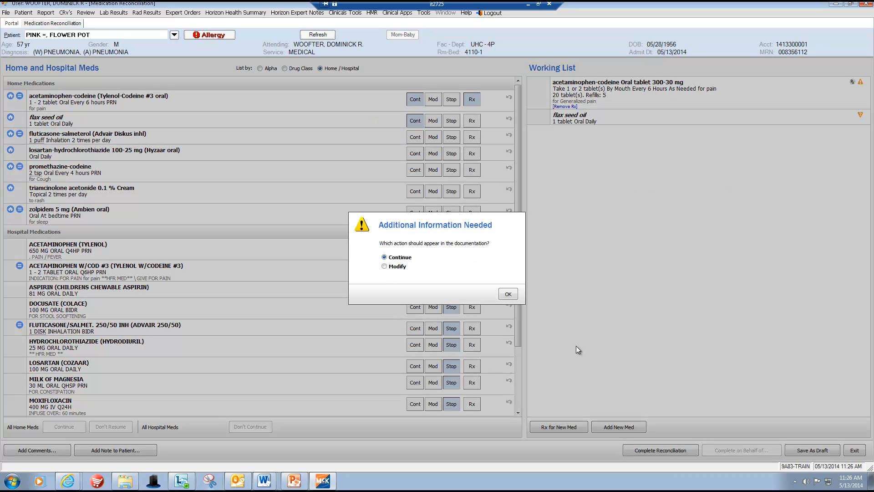
left_click(508, 292)
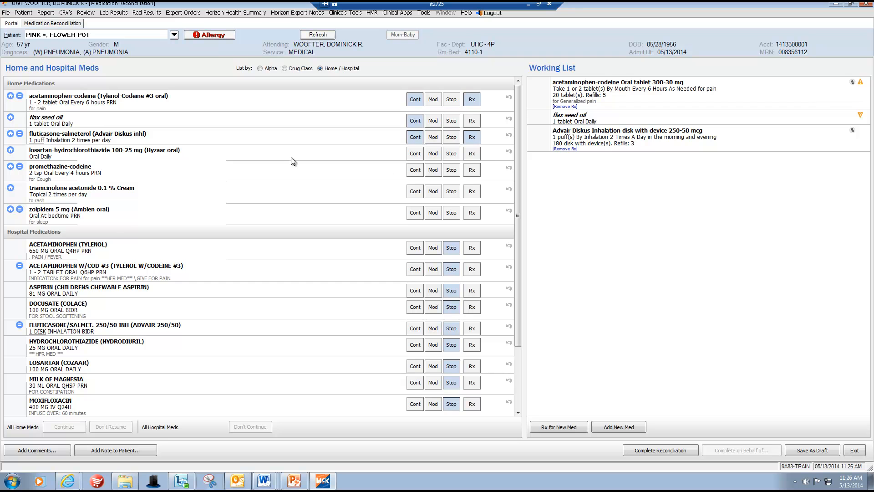
Start a prescription for the home medication losartan-hydrochlorothiazide with the dose form tablet 100-25 mg
left_click(472, 154)
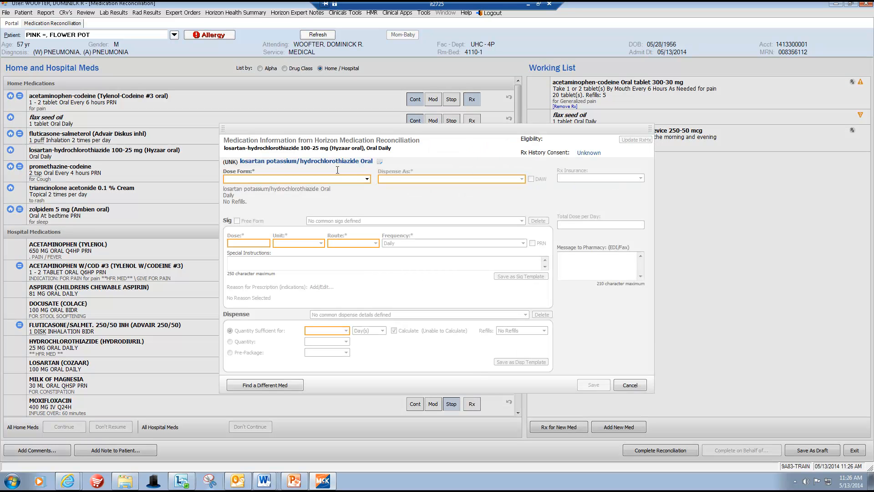
left_click(367, 179)
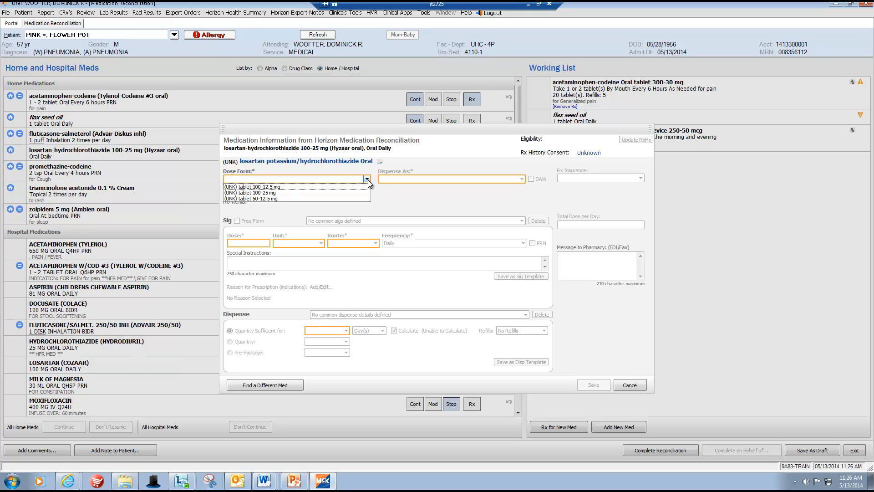
left_click(282, 190)
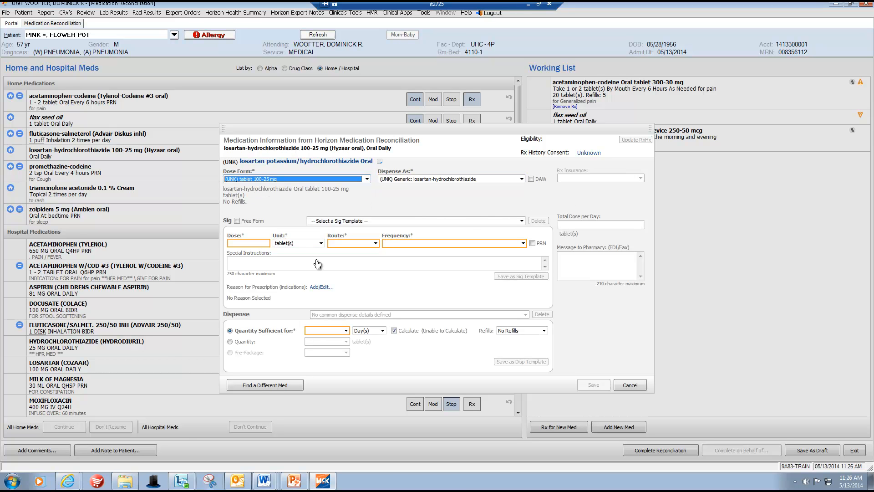
Set the losartan-hydrochlorothiazide sig to 1 tablet, By Mouth, Daily
left_click(263, 246)
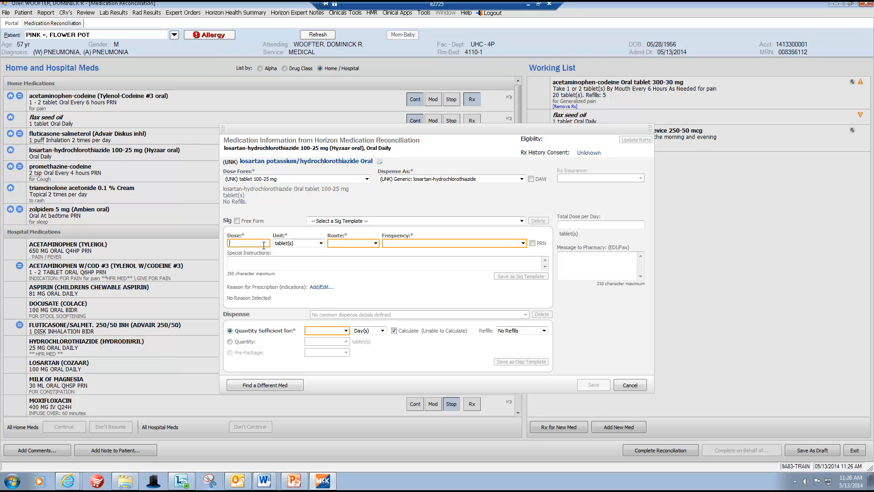
type("1")
left_click(375, 244)
left_click(366, 251)
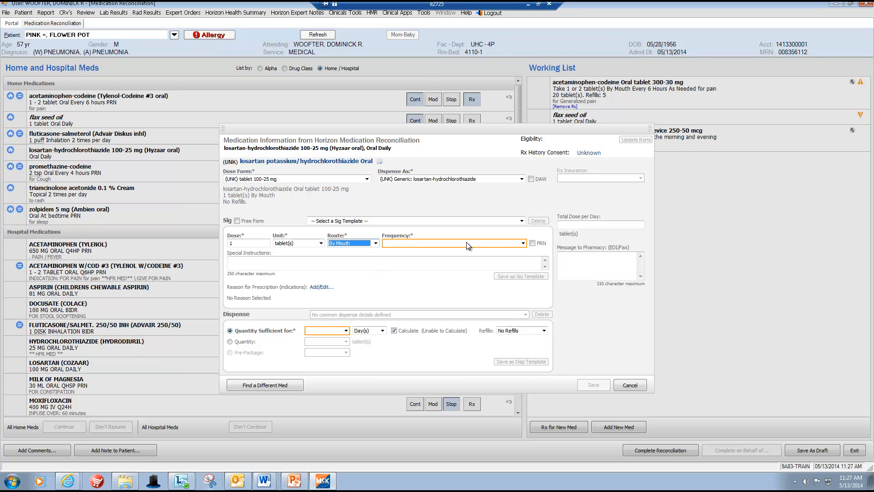
left_click(522, 245)
left_click(412, 256)
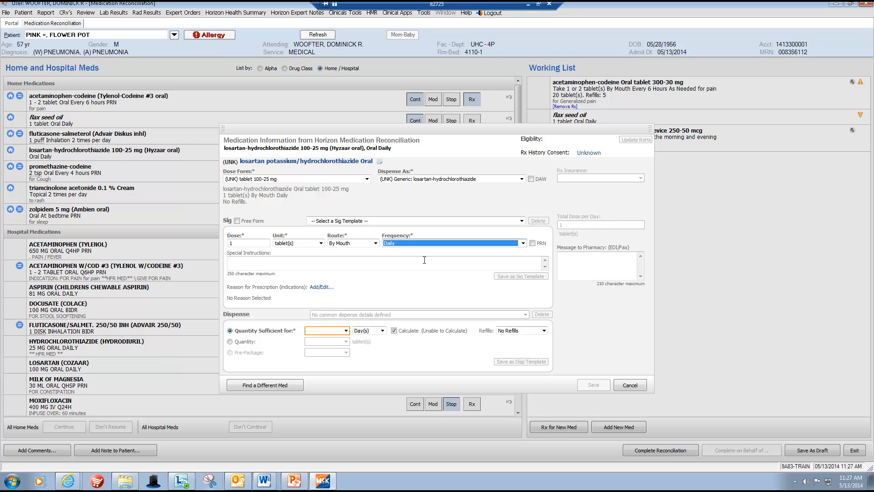
Set the dispense amount to a quantity sufficient for 30 days and save the losartan-hydrochlorothiazide prescription, documented as Continue
left_click(347, 331)
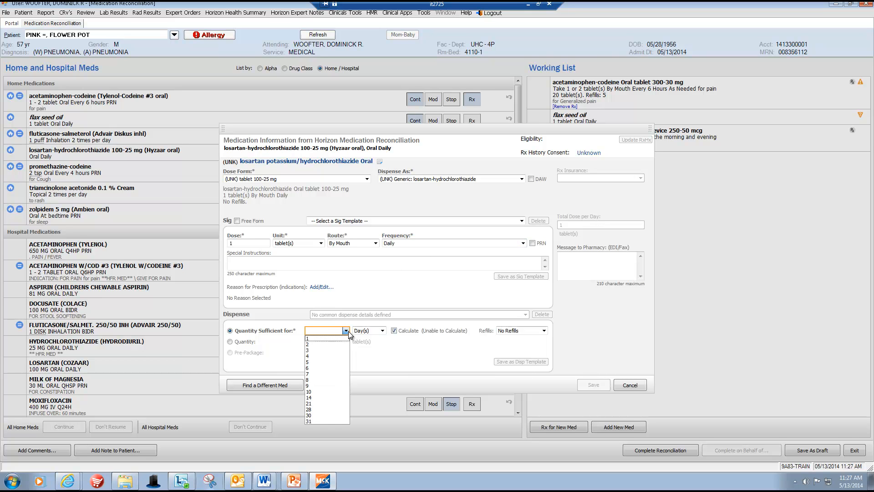
left_click(322, 415)
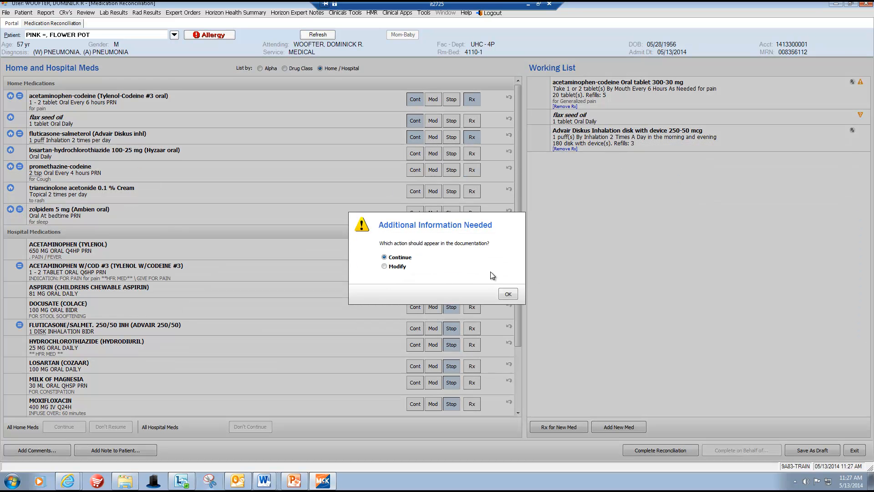
left_click(508, 295)
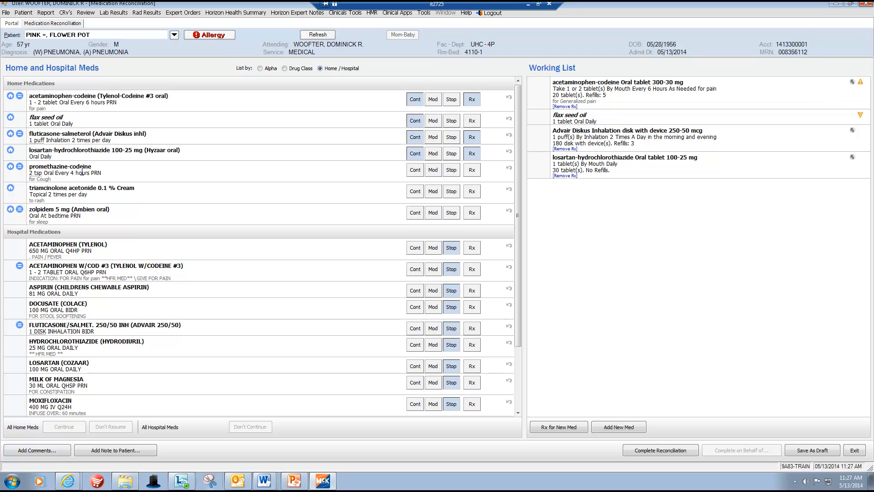
Start a promethazine-codeine prescription, overriding the morphine allergy alert with "Is tolerating/has tolerated this drug/dosage combination in part without apparent problems."
left_click(471, 172)
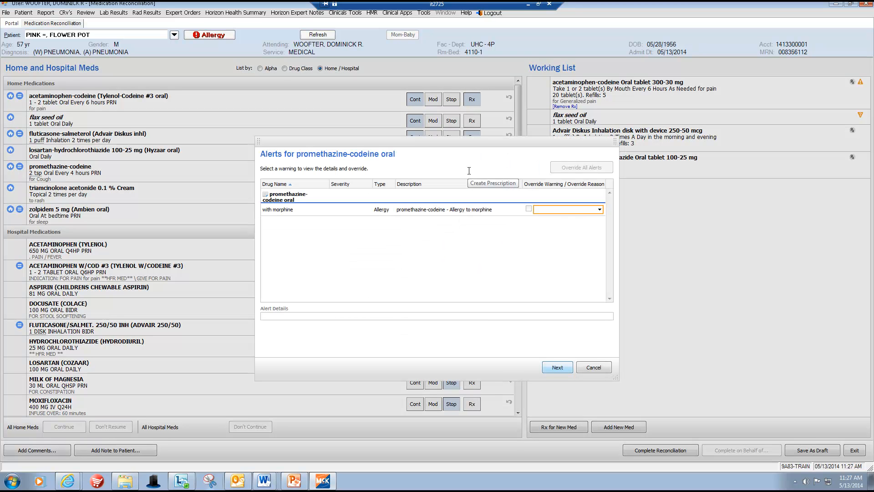
left_click(596, 210)
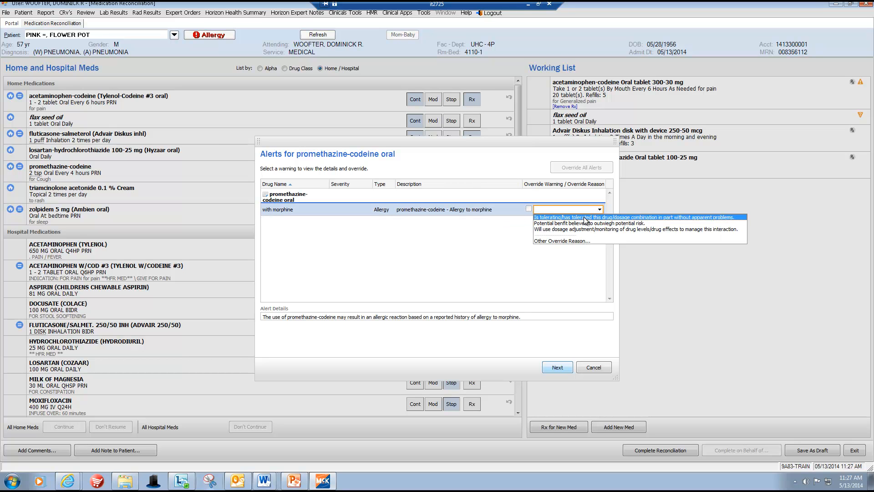
left_click(586, 218)
left_click(565, 371)
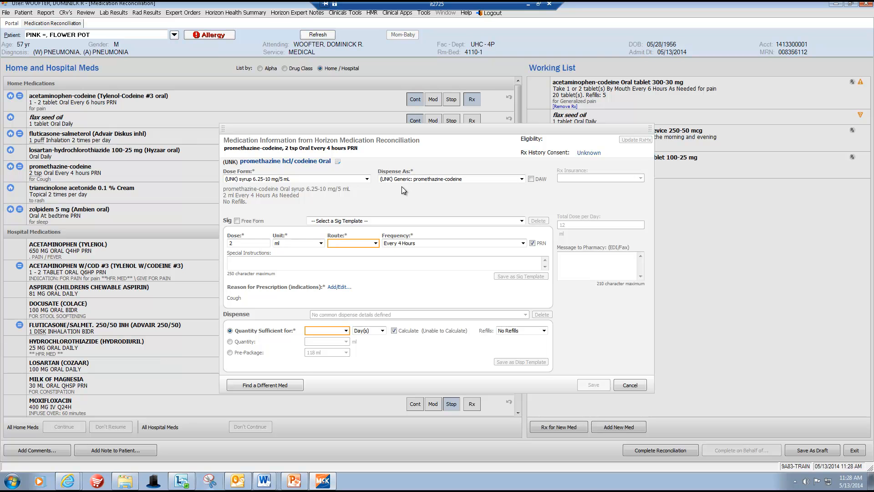
Set the promethazine-codeine syrup sig to a dose of 10 ml with the route By Mouth
left_click(378, 245)
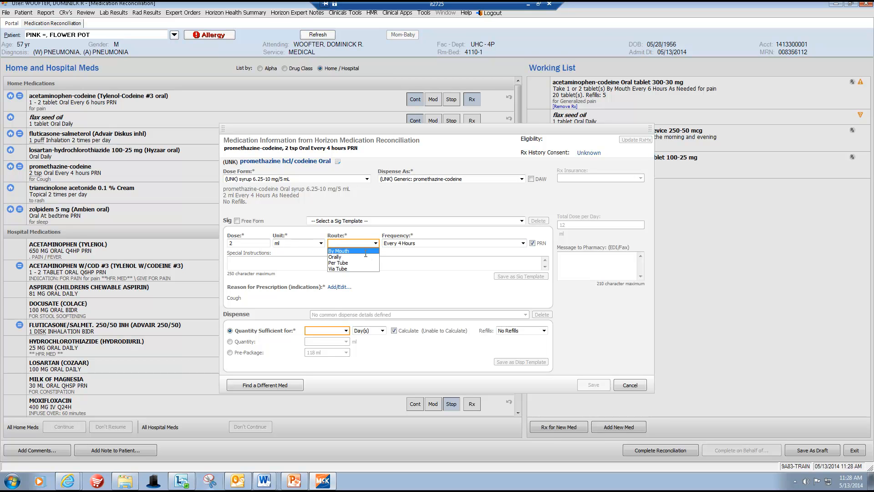
left_click(366, 252)
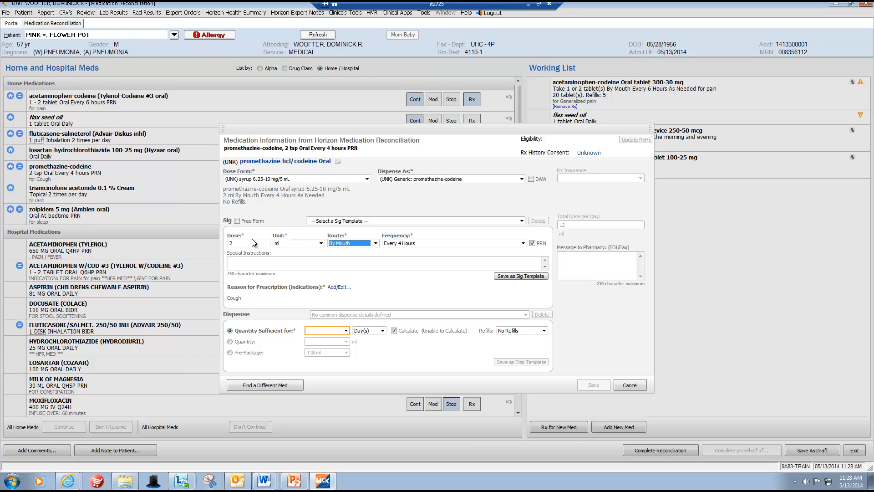
left_click(321, 243)
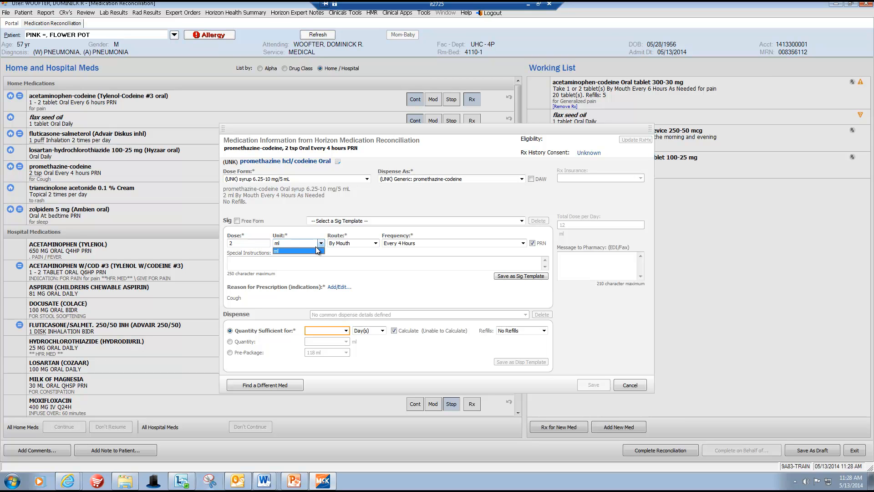
left_click(321, 243)
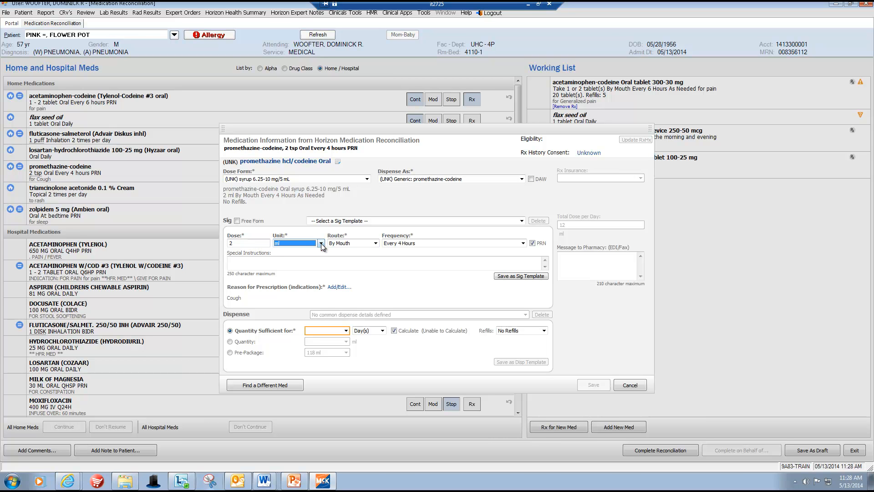
double_click(252, 243)
type("10")
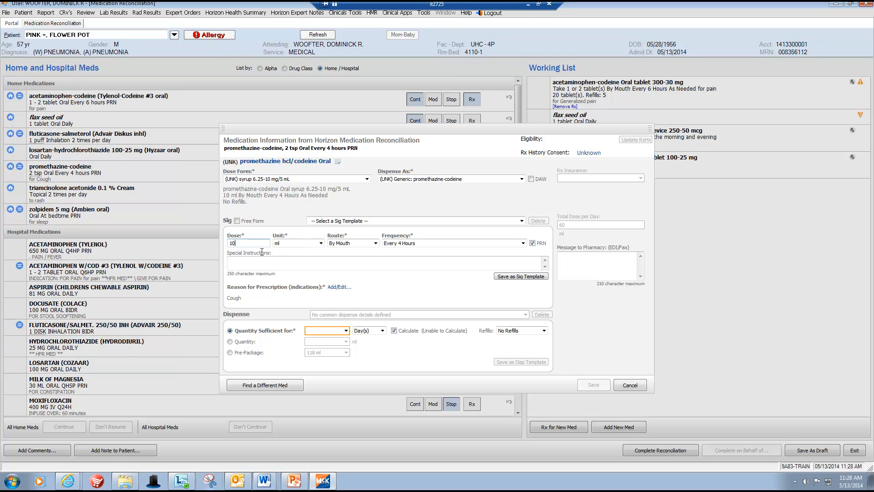
Try a free-form sig reading "take 2 tsp By Mouth Every 4 Hours As Needed for cough" and return to the structured sig
left_click(236, 220)
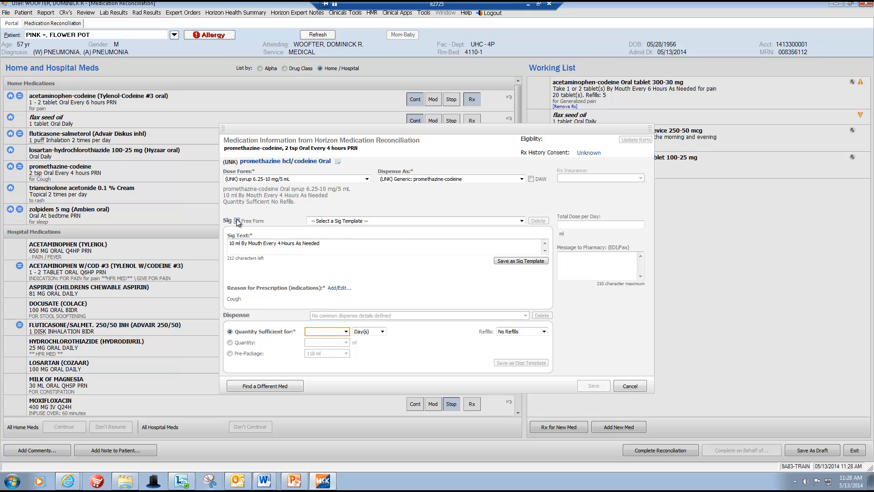
left_click(241, 243)
key("BackSpace")
key("BackSpace")
key("BackSpace")
key("BackSpace")
key("BackSpace")
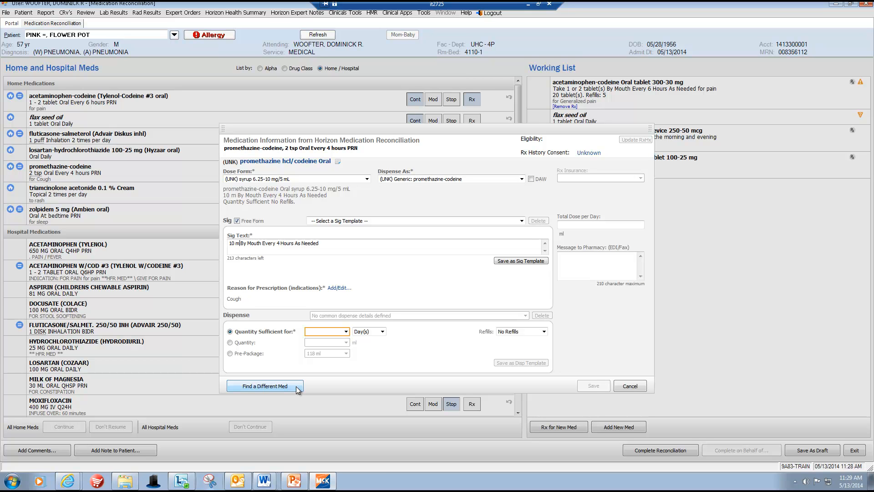
key("BackSpace")
type("take  ")
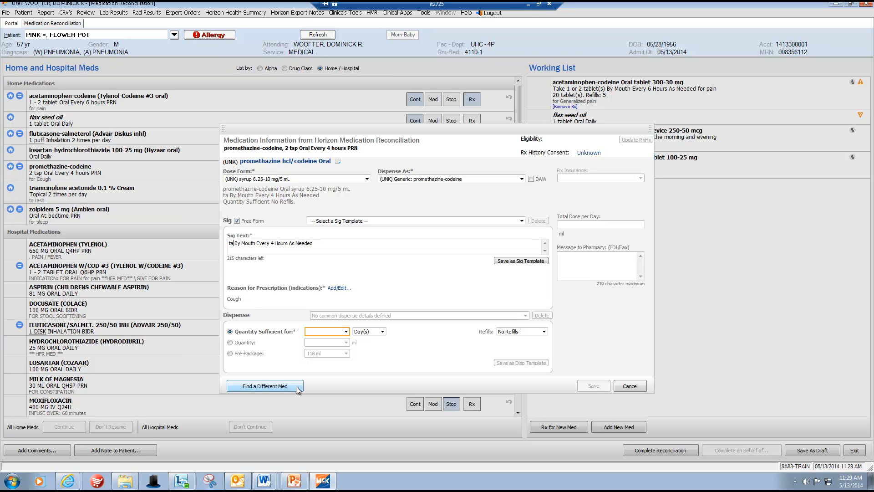
type("2 tsp")
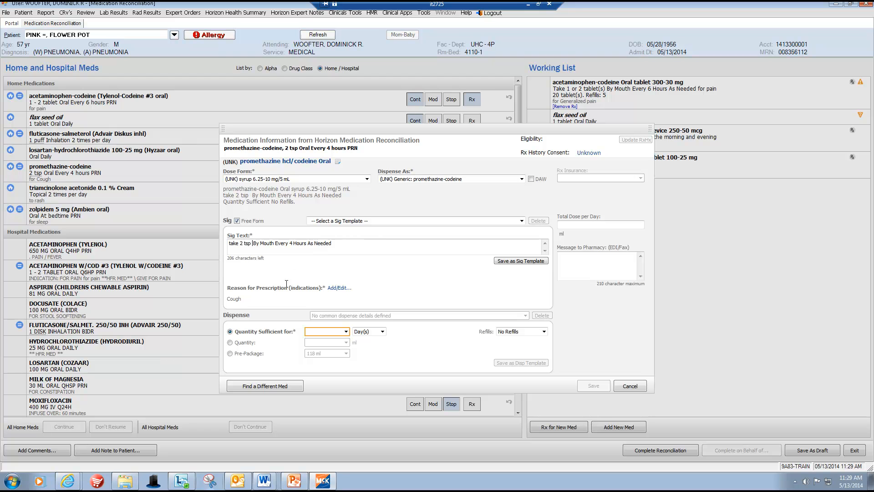
left_click(340, 243)
type("for cough")
left_click(238, 221)
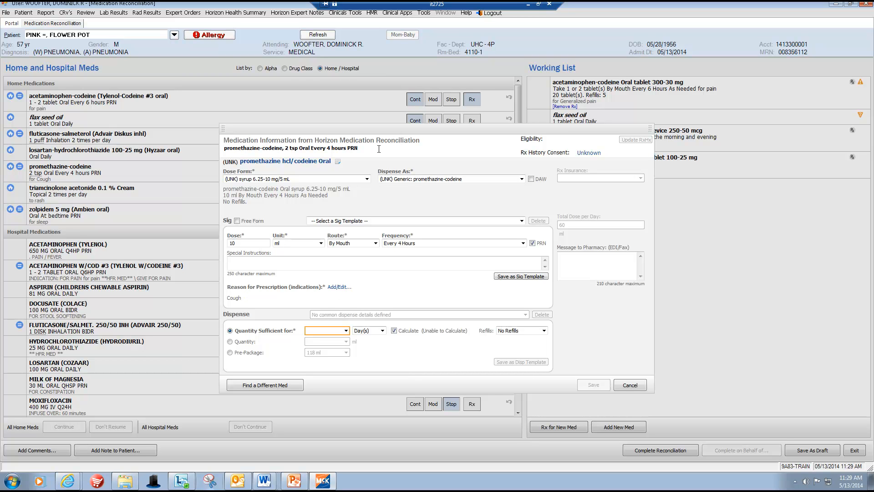
Set the promethazine-codeine dispense amount to a quantity sufficient for 10 days with 5 refills
left_click(347, 331)
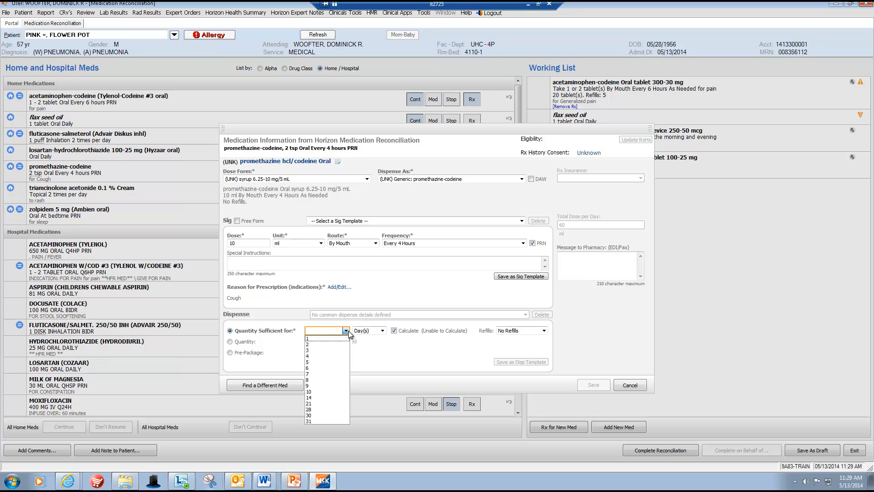
left_click(329, 391)
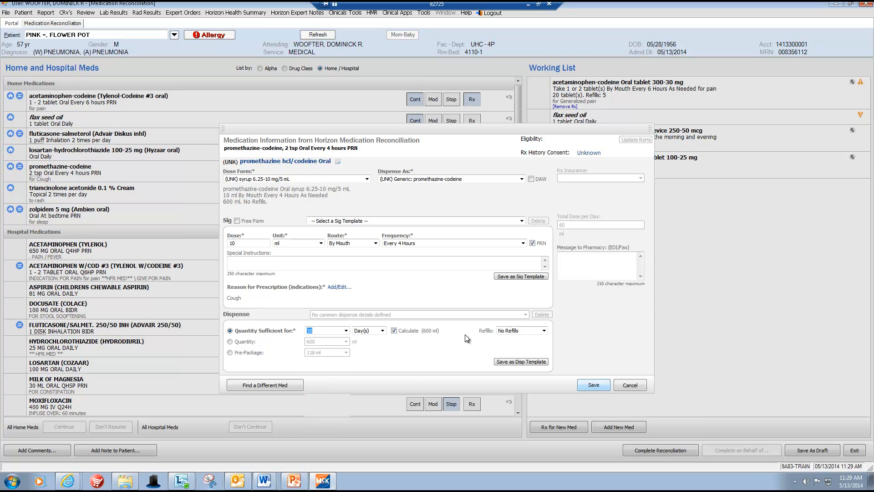
left_click(545, 330)
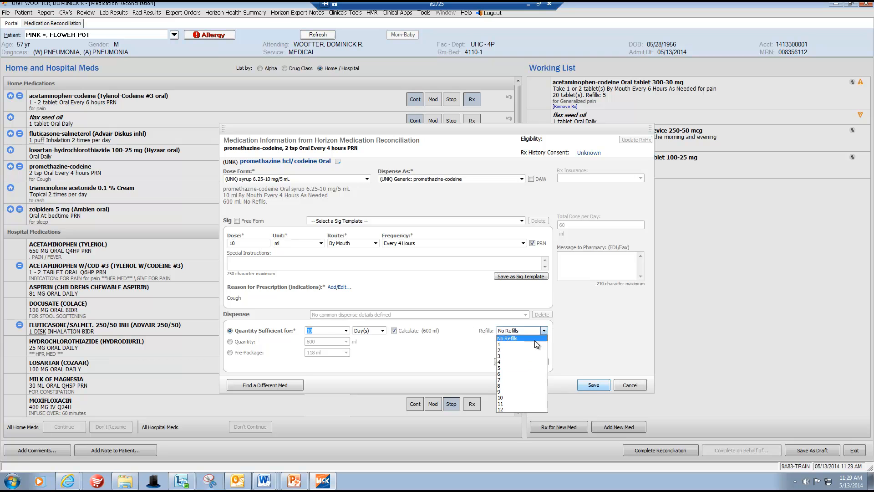
left_click(525, 367)
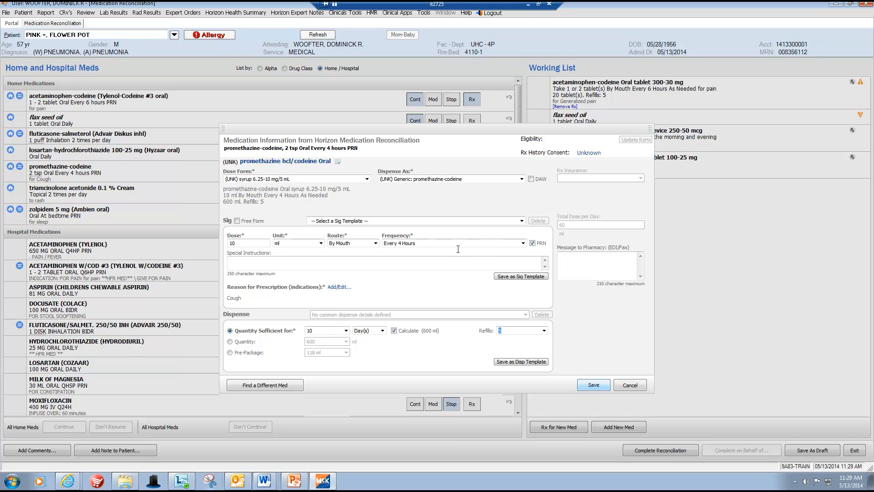
Dispense a fixed quantity of 200 ml instead and save the promethazine-codeine prescription, documented as Continue
left_click(230, 341)
left_click(346, 342)
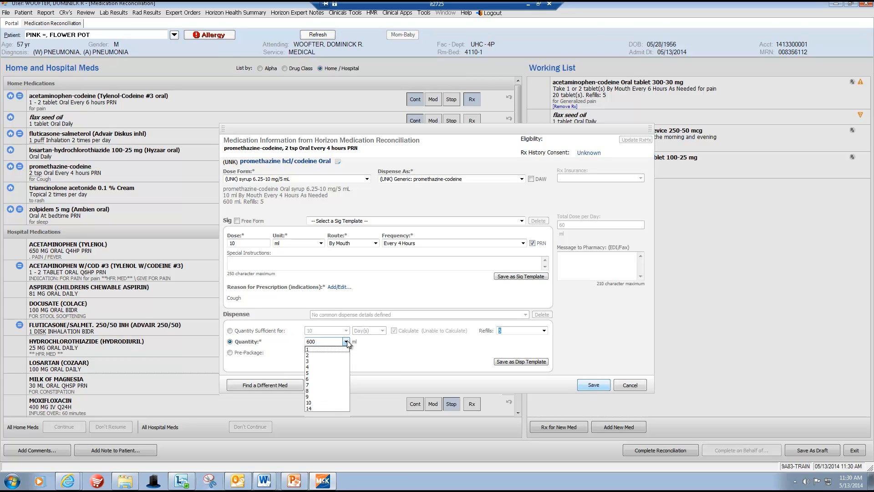
left_click(332, 343)
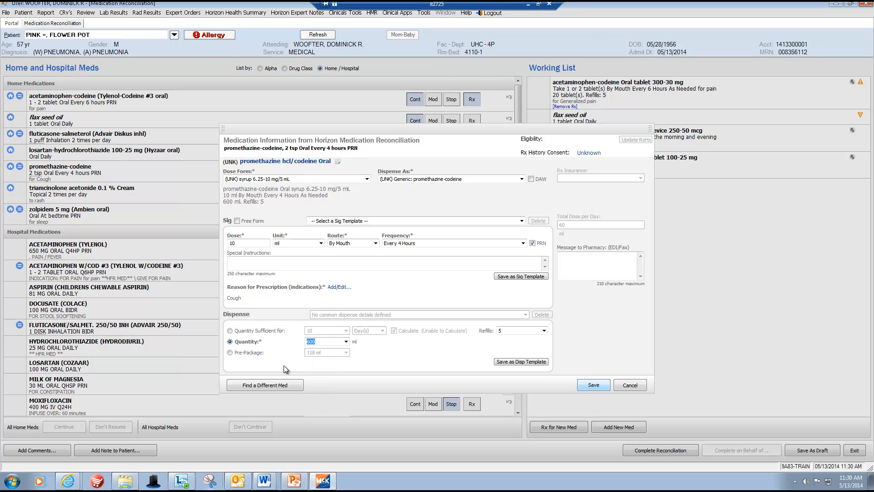
type("200")
left_click(594, 386)
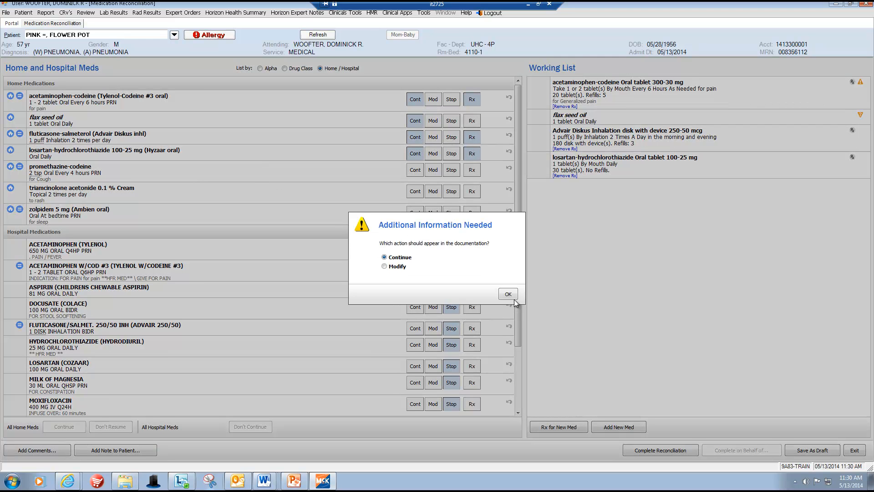
left_click(508, 294)
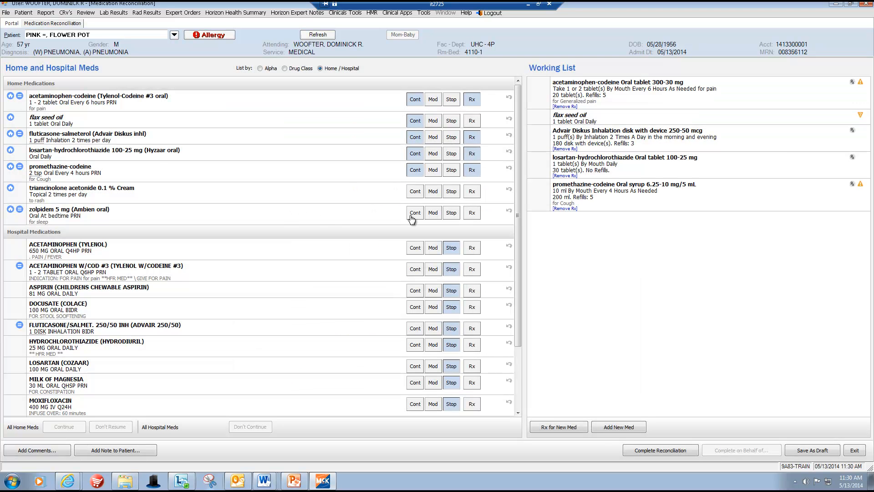
Start a triamcinolone acetonide 0.1 % cream prescription with the sig template "apply a thin layer to the affected area(s) by topical route 2 times per day"
left_click(473, 193)
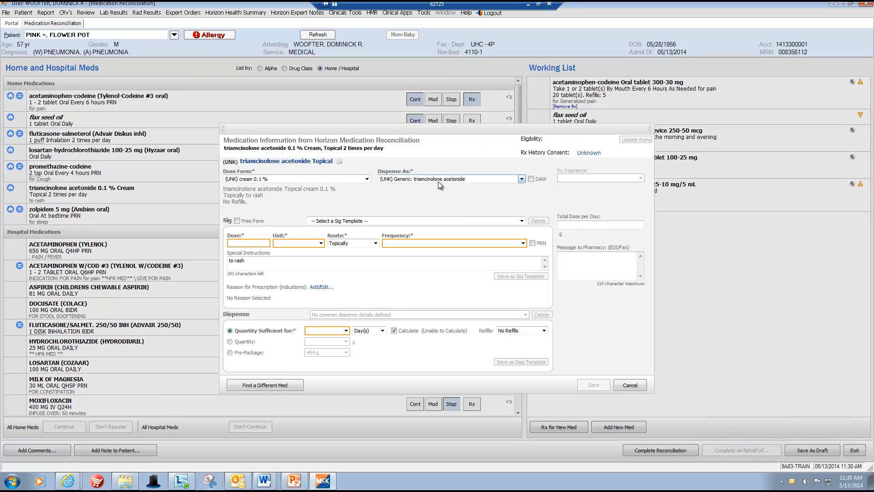
left_click(522, 221)
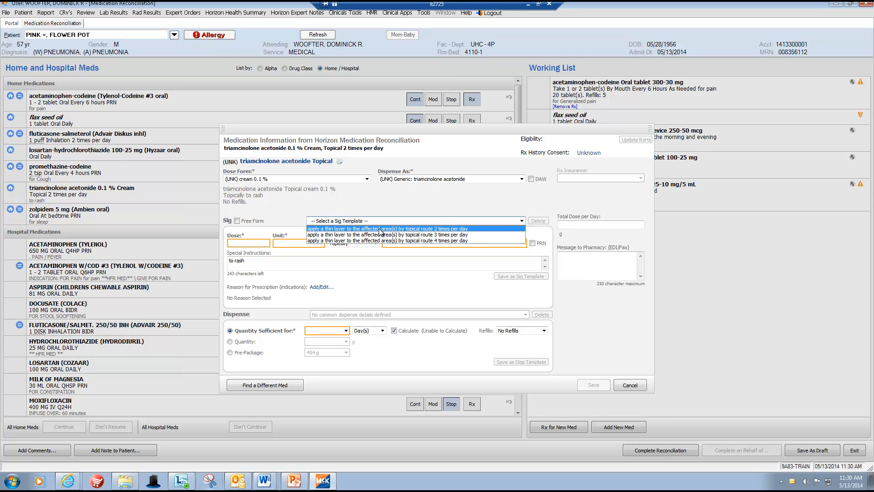
left_click(417, 229)
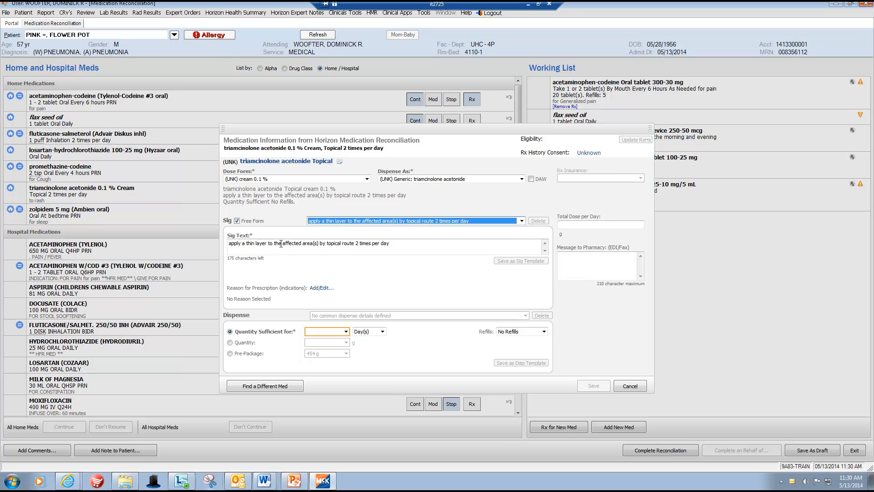
Remove "by topical route" from the triamcinolone sig text and add "for rash" at its end
left_click(320, 244)
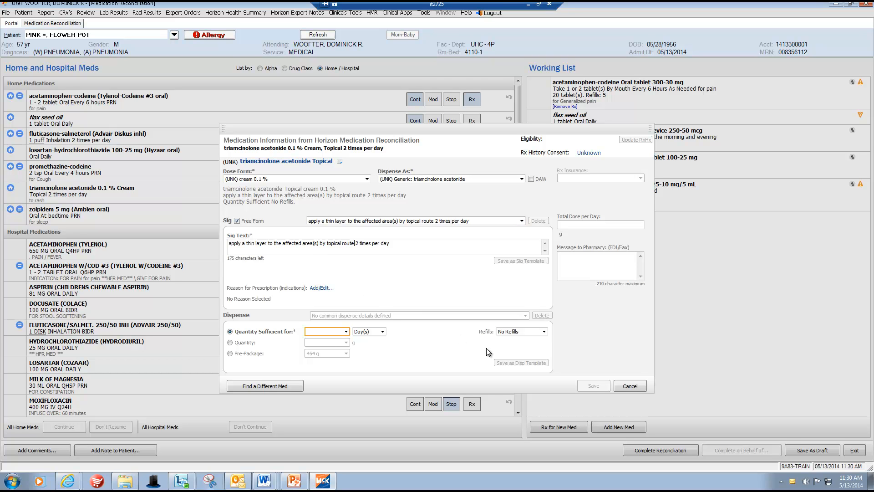
key("BackSpace")
key("BackSpace")
key("BackSpace")
key("BackSpace")
key("BackSpace")
key("BackSpace")
key("BackSpace")
key("BackSpace")
key("BackSpace")
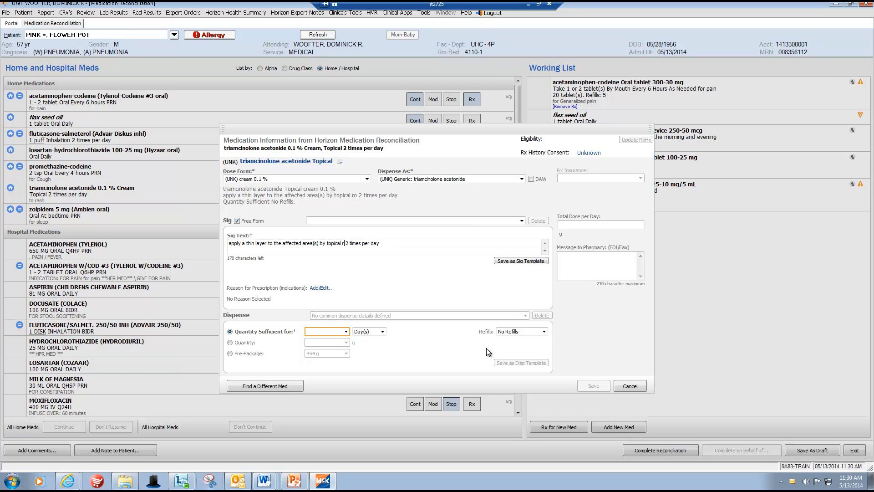
key("BackSpace")
key("BackSpace")
key("BackSpace")
key("BackSpace")
key("BackSpace")
key("BackSpace")
key("BackSpace")
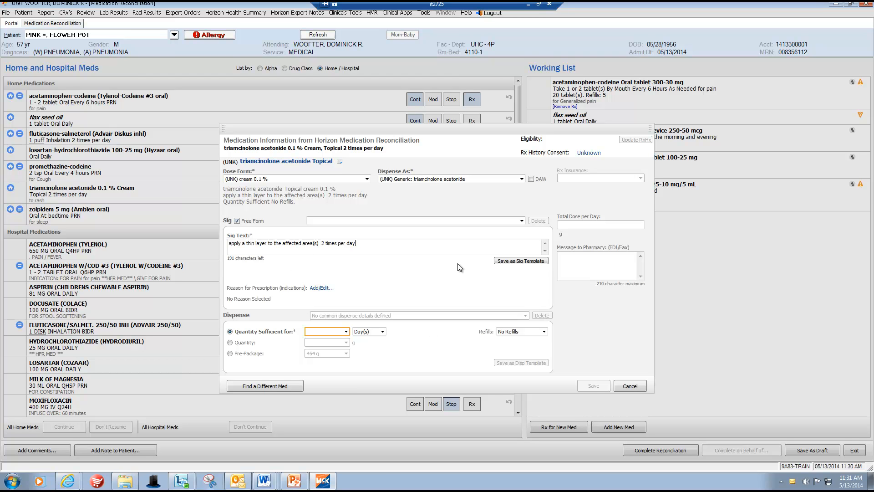
type("for rash")
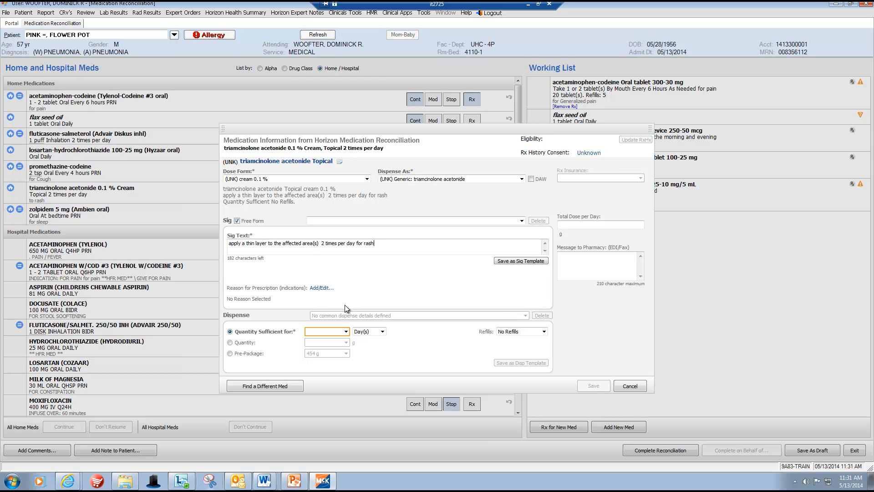
Try dispensing the triamcinolone cream as a quantity sufficient for 30 days and as a 45 g pre-package
left_click(346, 331)
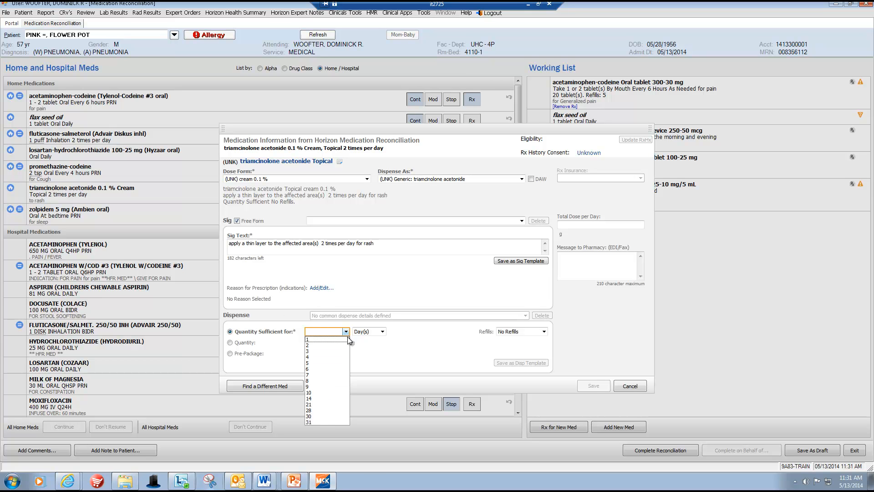
left_click(331, 418)
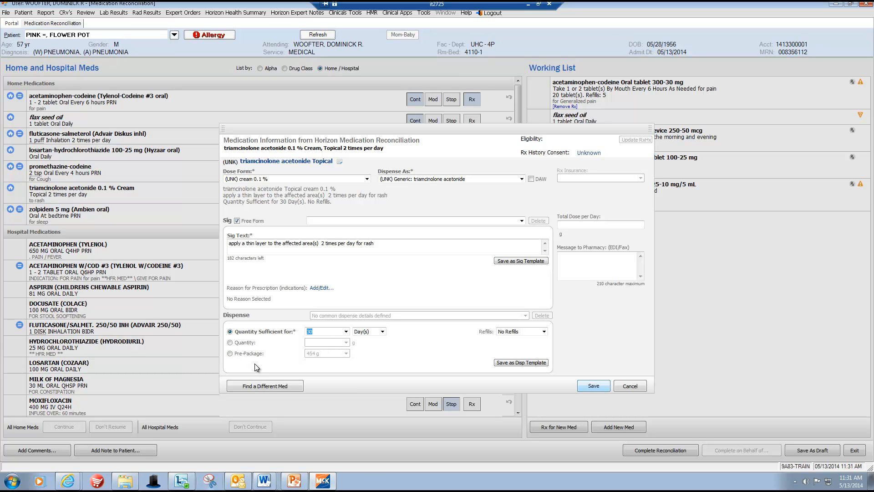
left_click(230, 342)
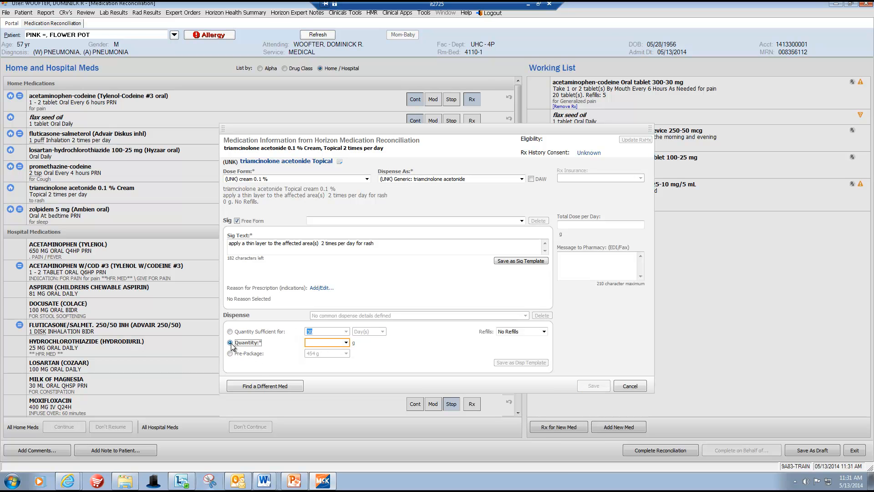
left_click(345, 343)
left_click(346, 342)
left_click(231, 355)
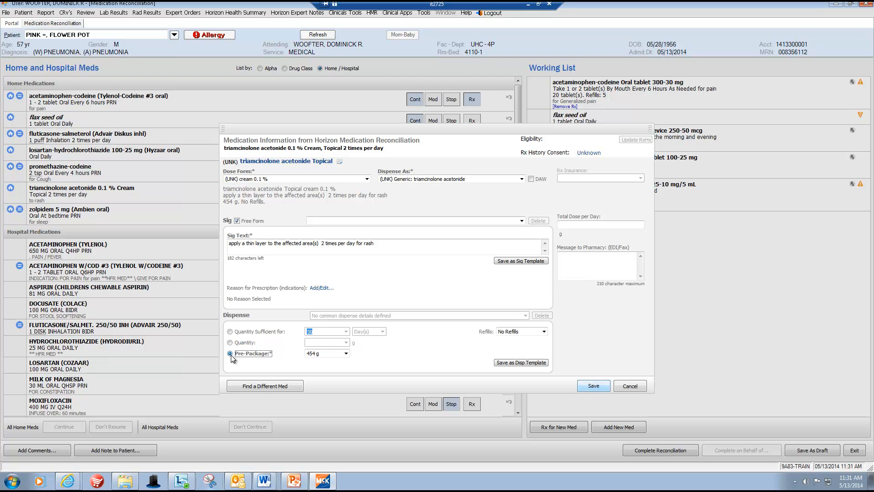
left_click(346, 354)
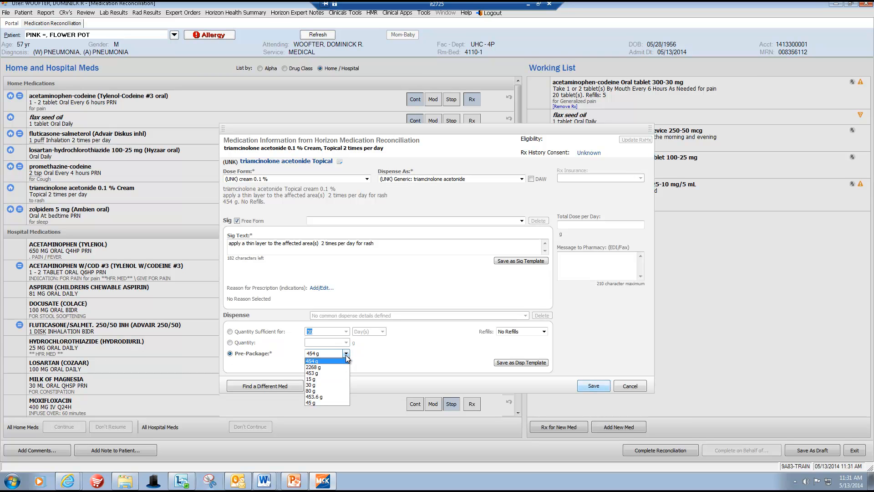
left_click(330, 403)
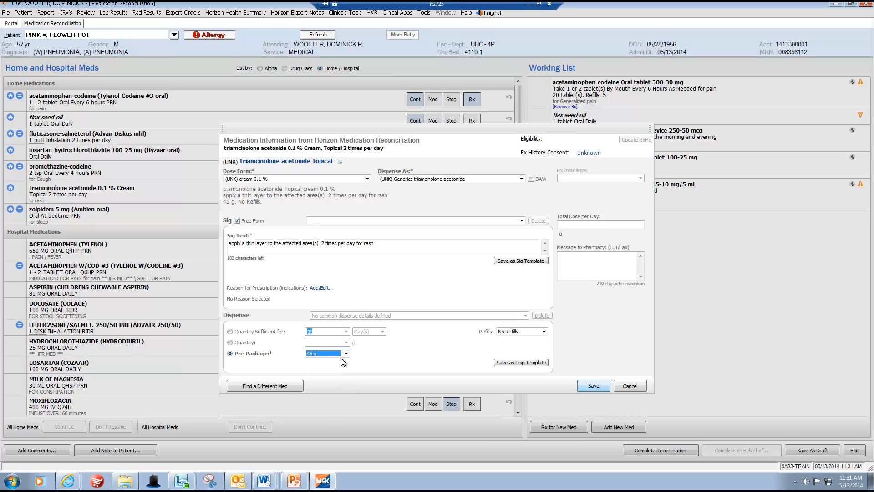
Dispense a fixed quantity of 45 g of triamcinolone cream with 5 refills and save the prescription, documented as Continue
left_click(231, 342)
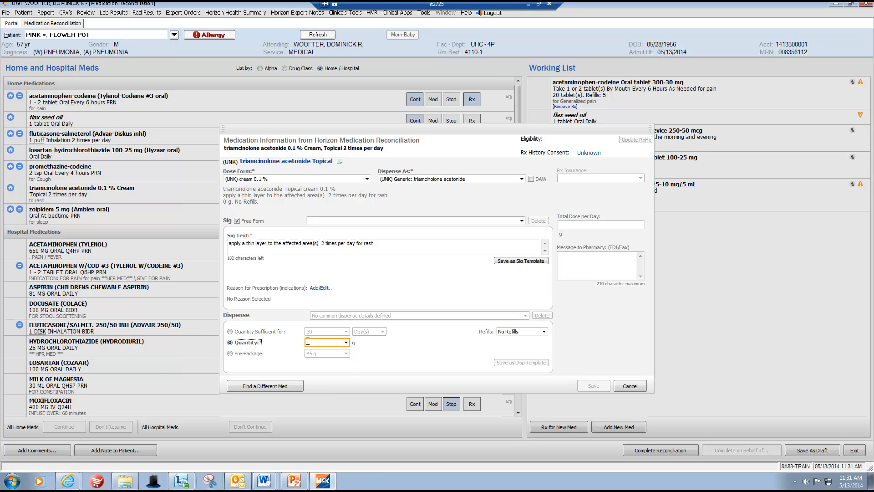
left_click(321, 342)
type("4")
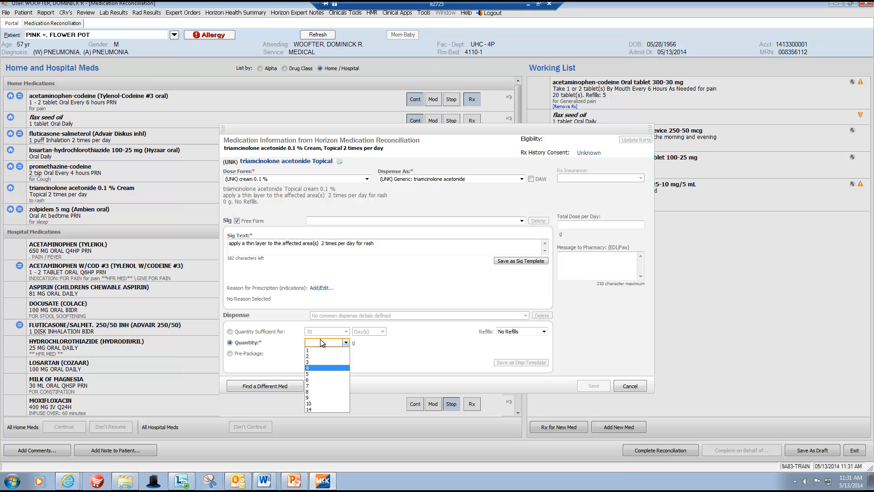
key("Return")
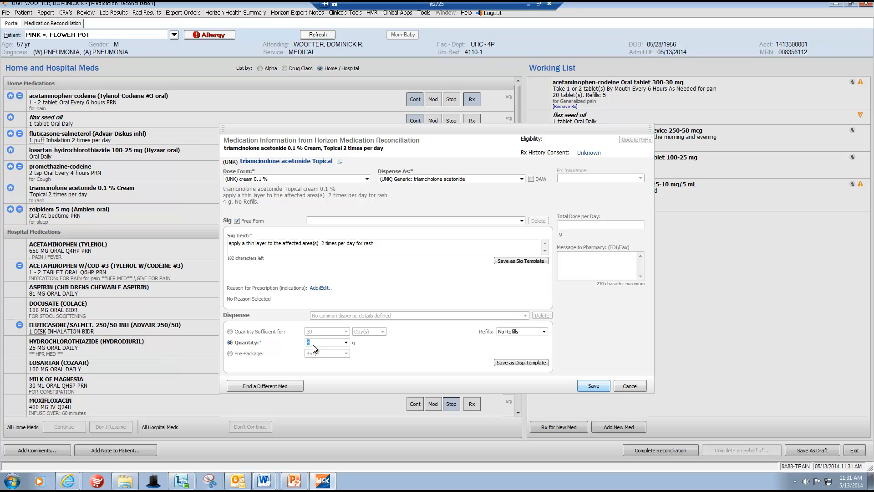
type("45")
left_click(543, 331)
left_click(510, 368)
left_click(601, 387)
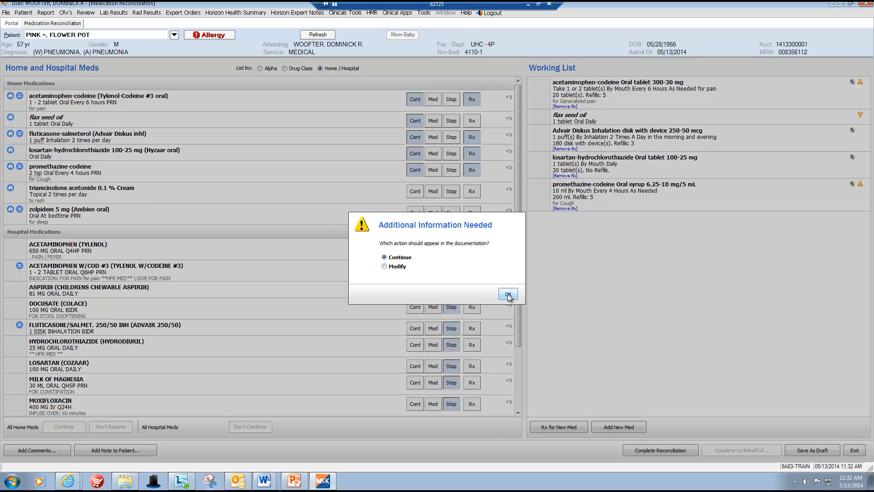
left_click(509, 293)
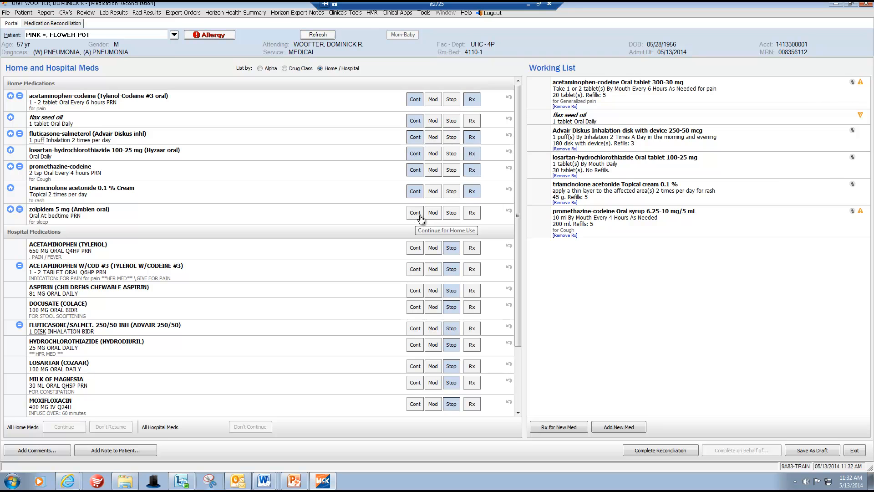
Stop the home medication zolpidem 5 mg and continue the hospital aspirin 81 mg for home use without an indication
left_click(451, 213)
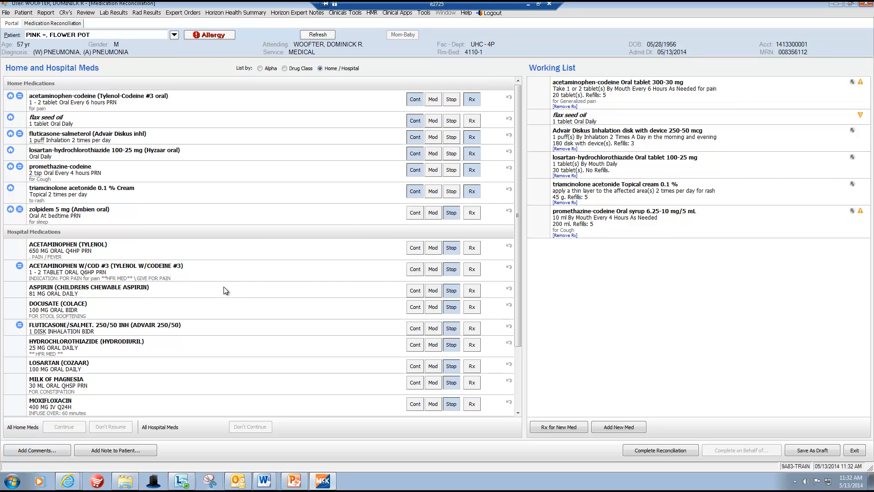
left_click(415, 292)
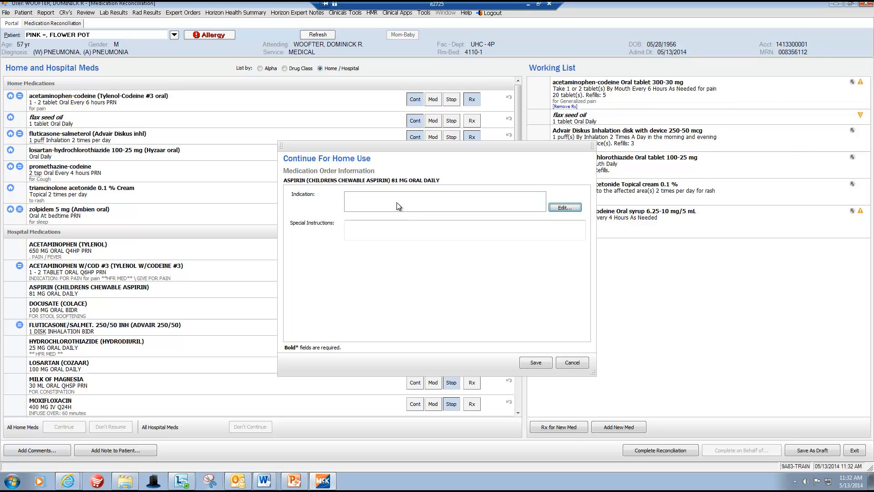
left_click(542, 363)
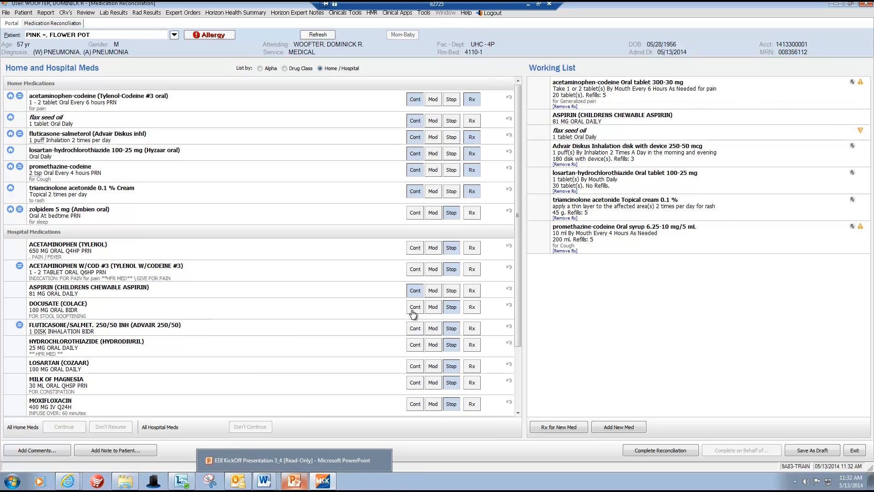
Start a prescription for the hospital medication docusate 100 mg with the sig 1 capsule by mouth 2 times a day
left_click(472, 307)
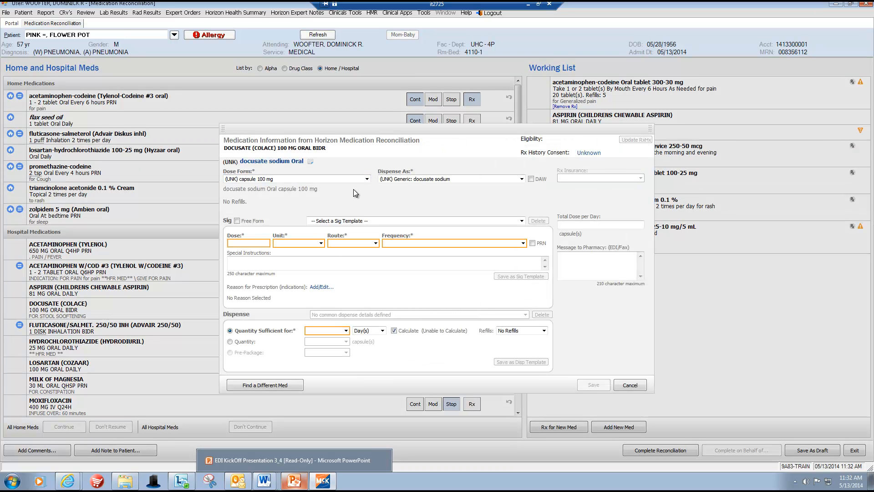
left_click(246, 243)
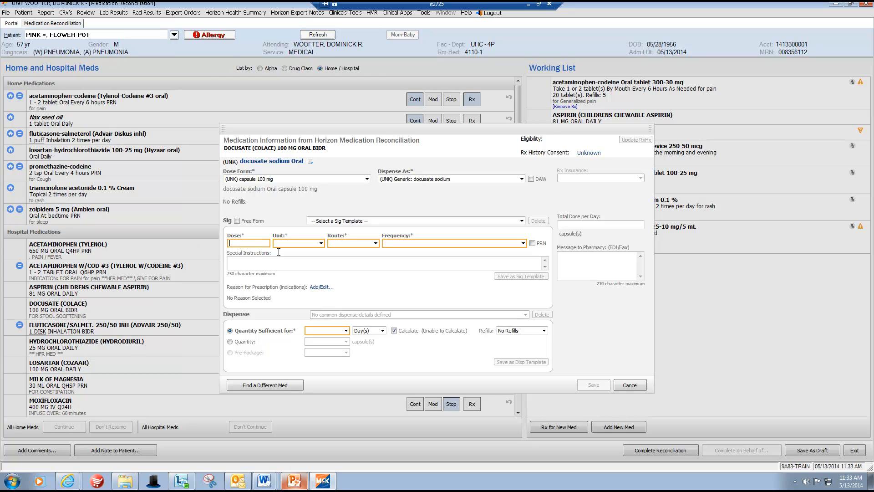
left_click(321, 242)
left_click(301, 251)
left_click(259, 244)
type("1")
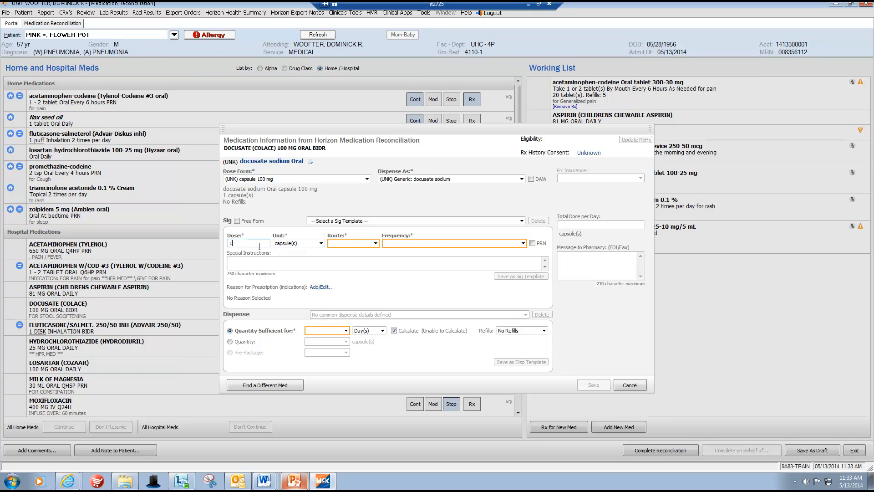
left_click(376, 243)
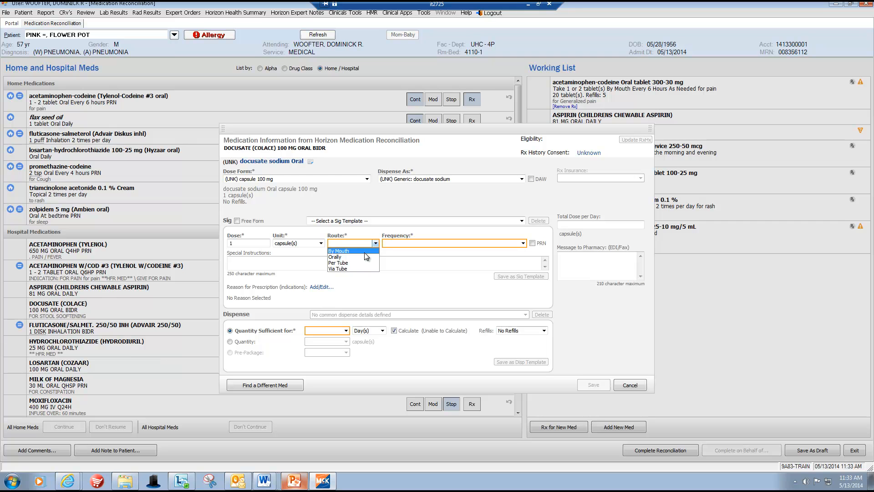
left_click(397, 253)
left_click(523, 244)
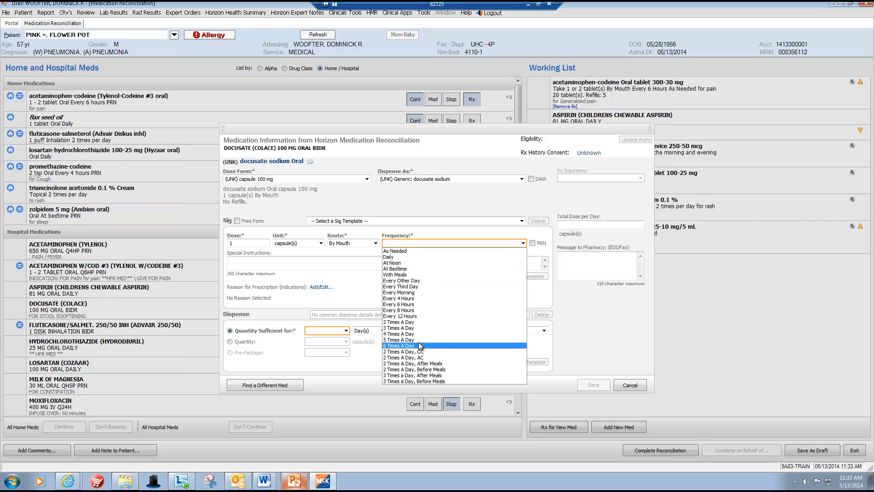
left_click(423, 321)
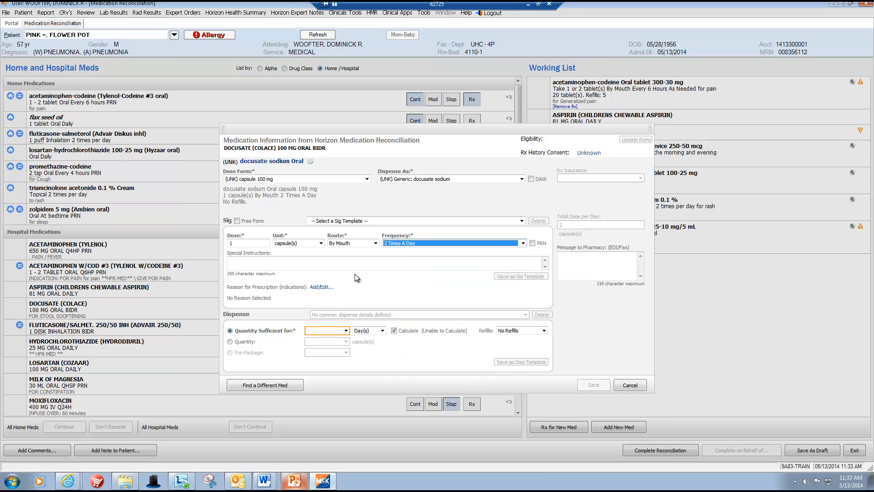
Dispense a docusate quantity sufficient for 10 days and save the prescription, documented as Continue
left_click(347, 331)
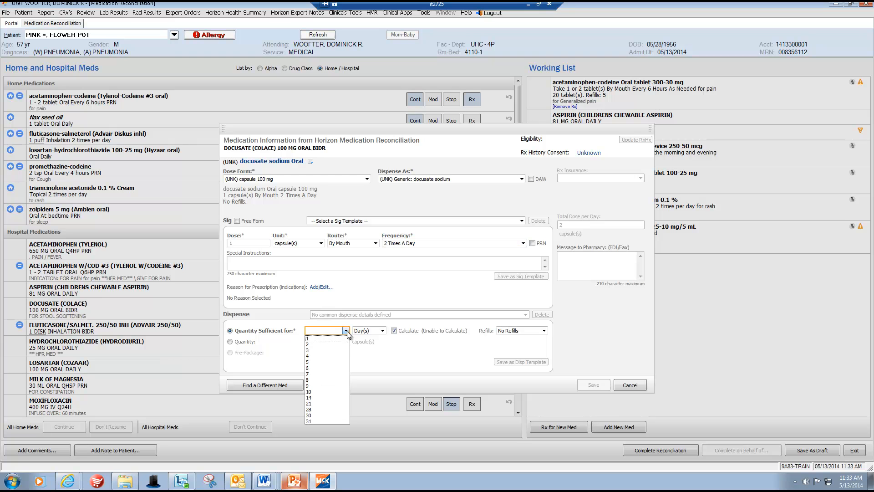
left_click(326, 392)
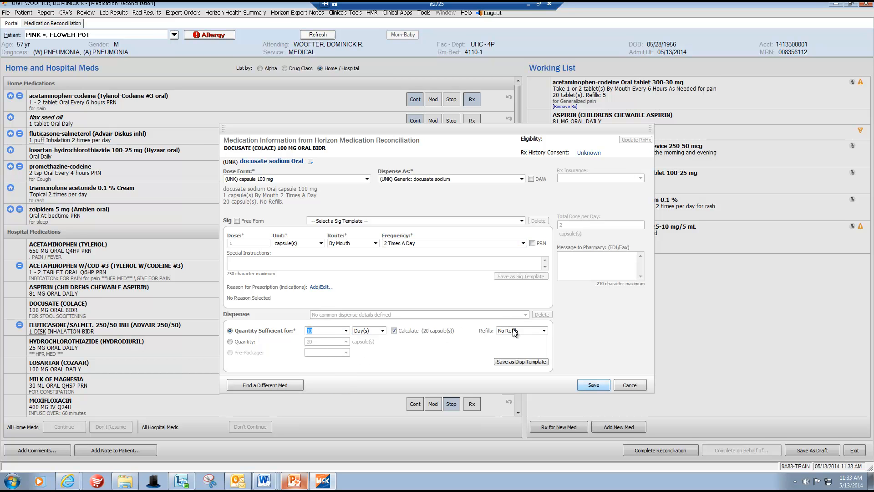
left_click(601, 387)
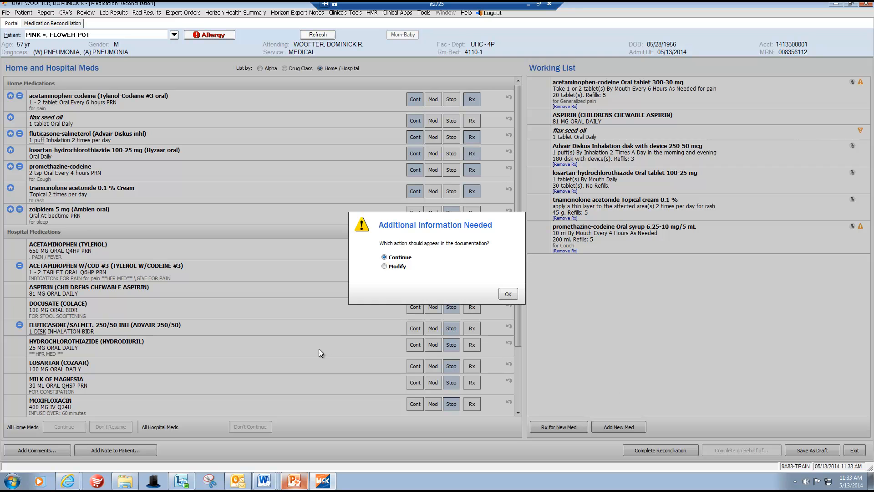
left_click(509, 294)
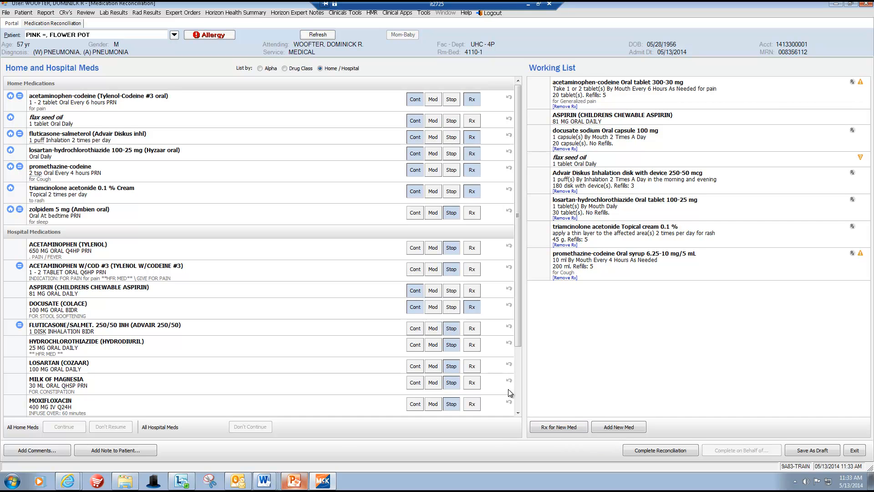
Start a prescription for a new medication, search for "avelox" and choose Avelox Oral
left_click(562, 427)
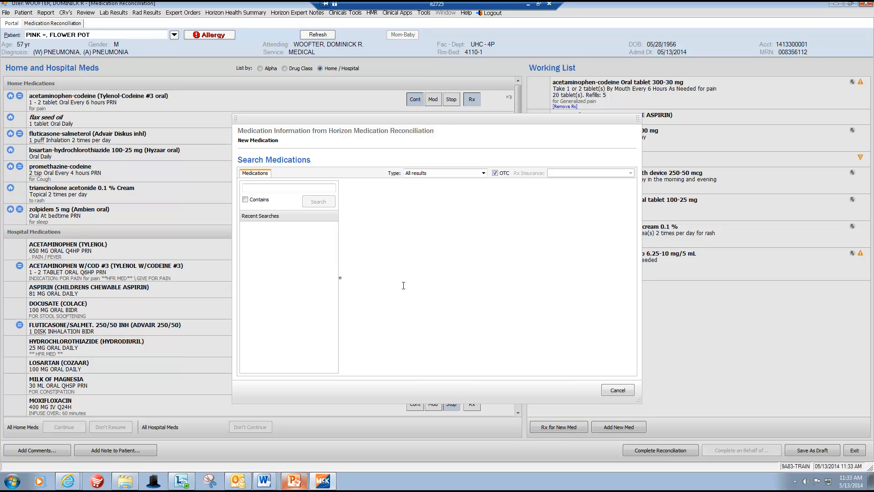
left_click(252, 185)
type("avelox")
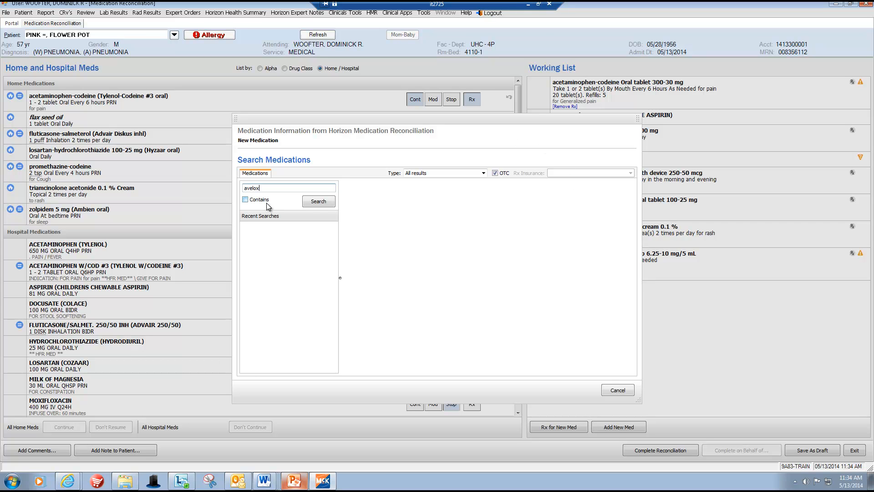
left_click(320, 206)
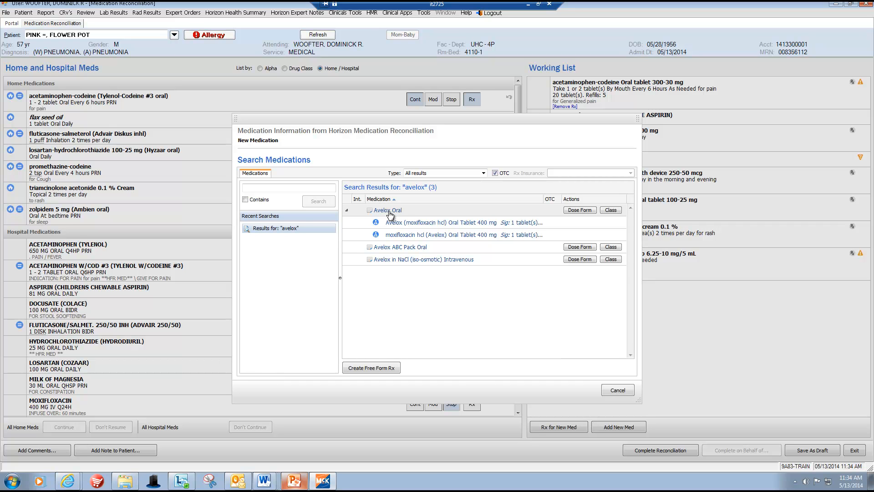
left_click(386, 211)
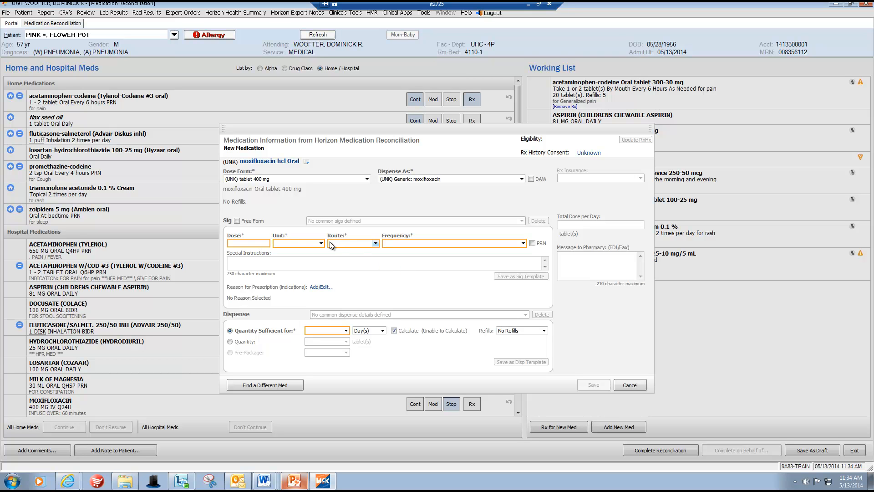
Set the moxifloxacin sig to 1 tablet by mouth daily
left_click(255, 243)
type("1")
left_click(321, 243)
left_click(305, 251)
left_click(374, 244)
left_click(369, 251)
left_click(523, 244)
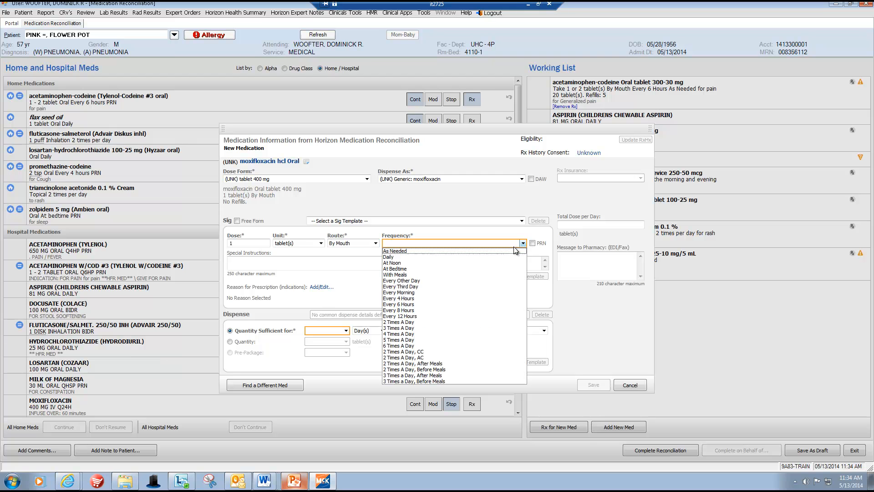
left_click(477, 257)
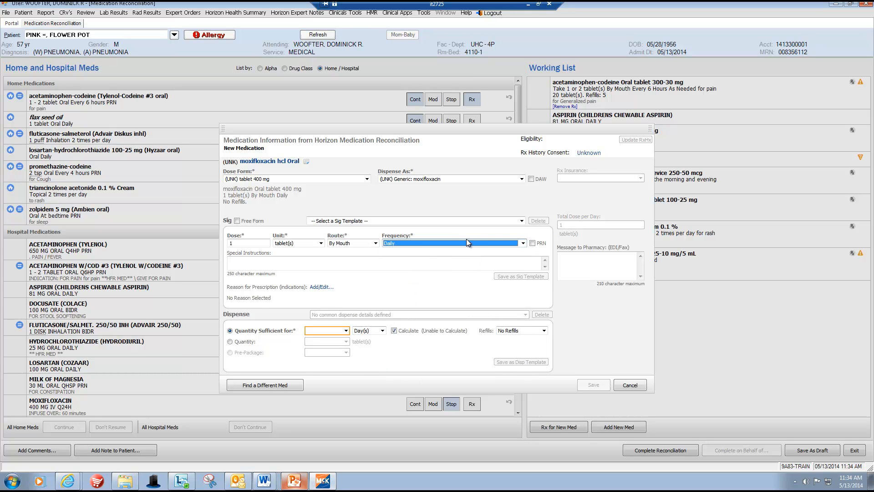
Dispense a moxifloxacin quantity sufficient for 6 days and save the prescription
left_click(346, 330)
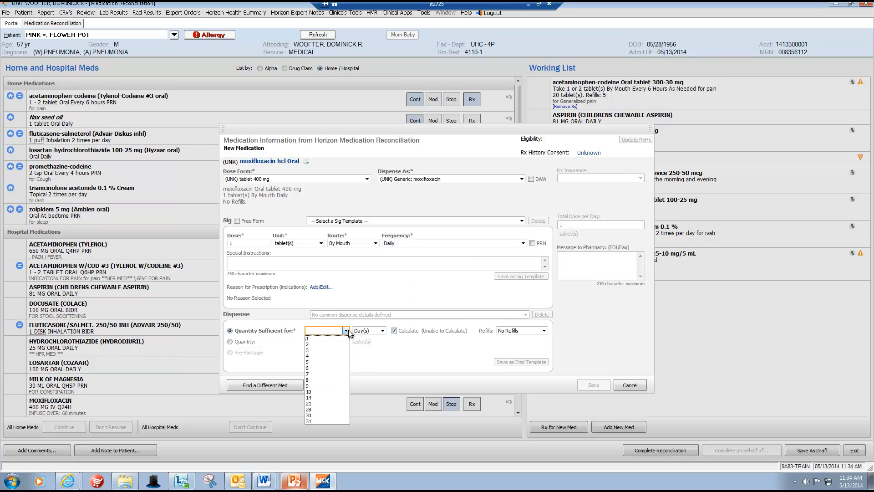
left_click(340, 368)
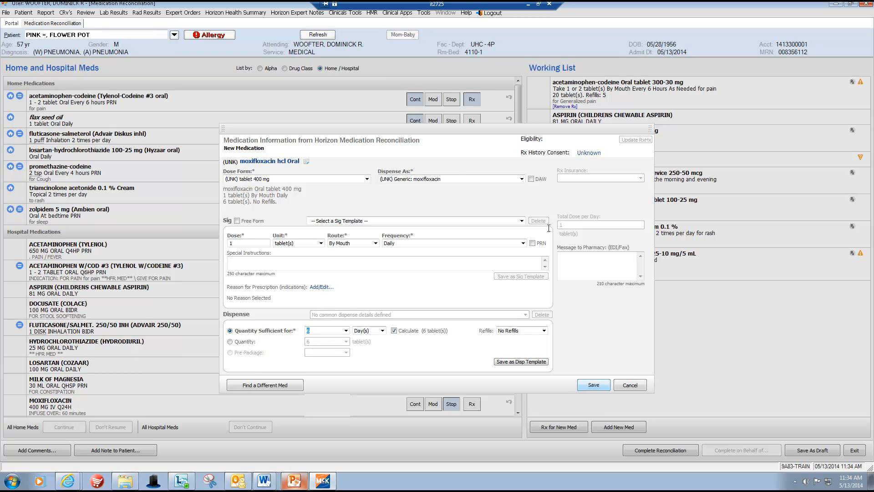
left_click(594, 385)
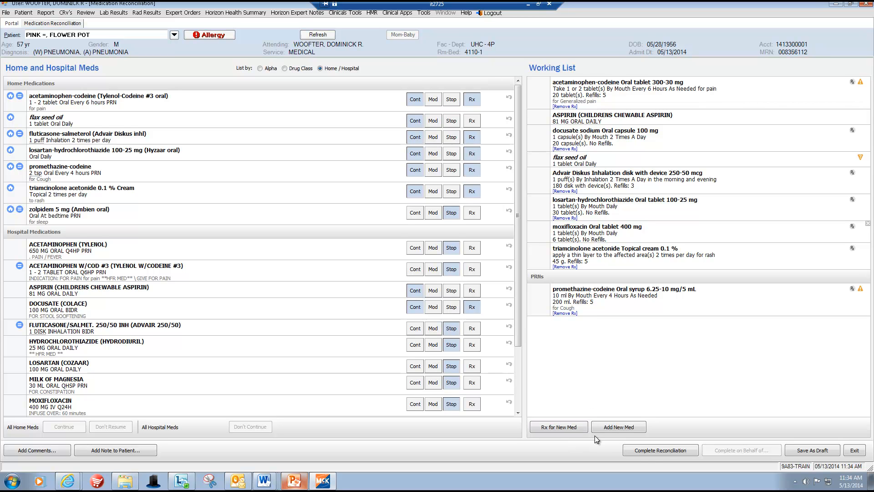
Complete the medication reconciliation, accepting the given override reasons for both codeine allergy alerts, and continue to the prescription writer
left_click(650, 452)
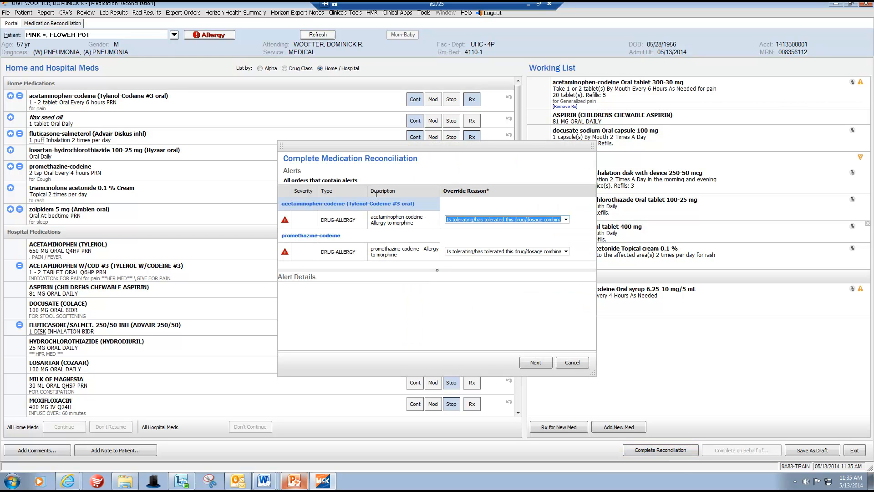
left_click(535, 365)
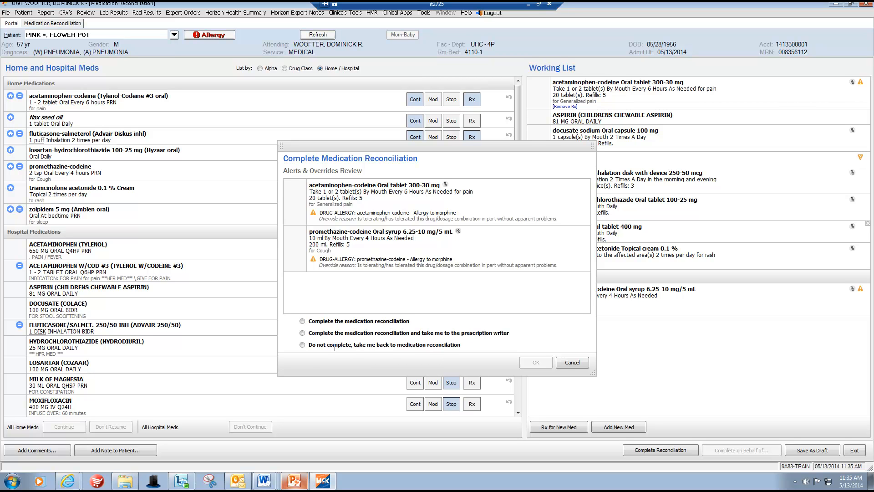
left_click(303, 333)
left_click(535, 362)
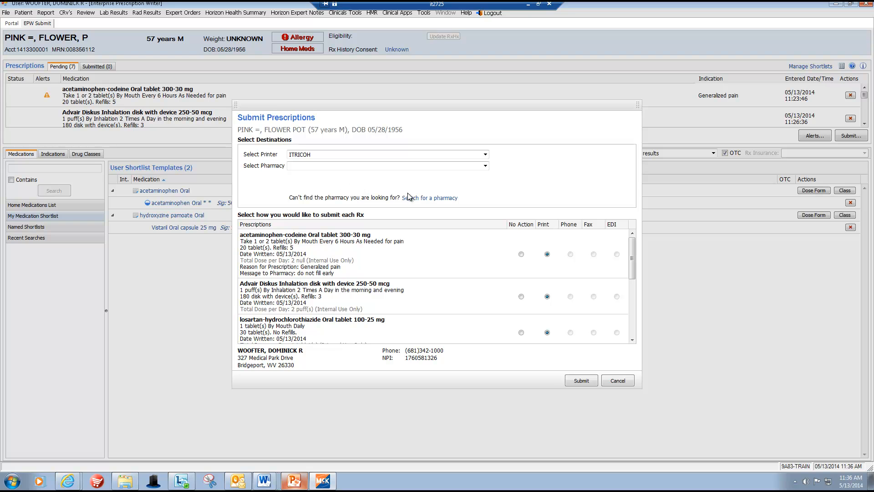
Open the pharmacy search for submitting the prescriptions and enter "united" as the pharmacy name, keeping the type Retail or Mail Order
left_click(438, 198)
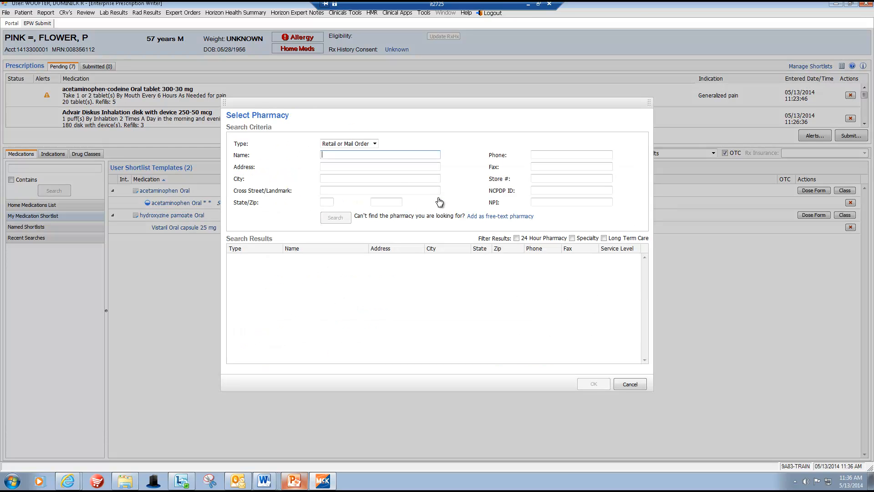
left_click(374, 144)
left_click(375, 144)
left_click(364, 157)
type("united")
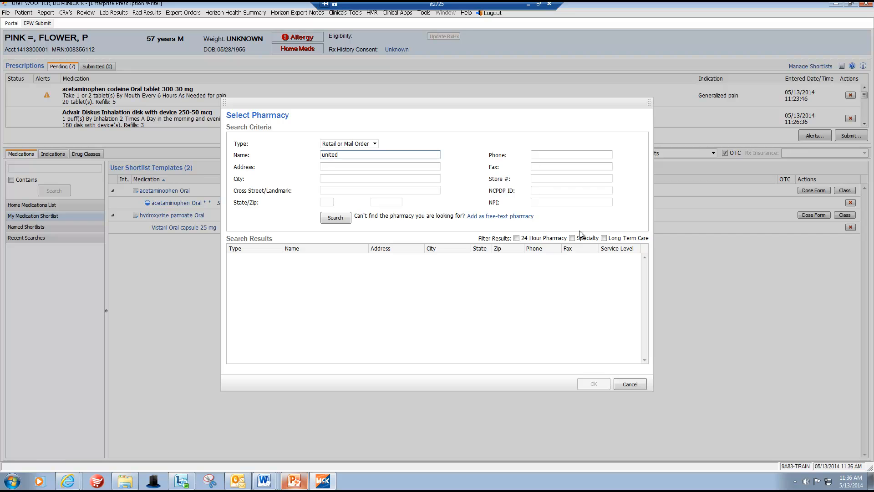
Search for a pharmacy named "byard" in state WV and select Byard-Mercer Pharmacy from the matches
key("BackSpace")
key("BackSpace")
key("BackSpace")
key("BackSpace")
key("BackSpace")
key("BackSpace")
type("byar")
left_click(333, 204)
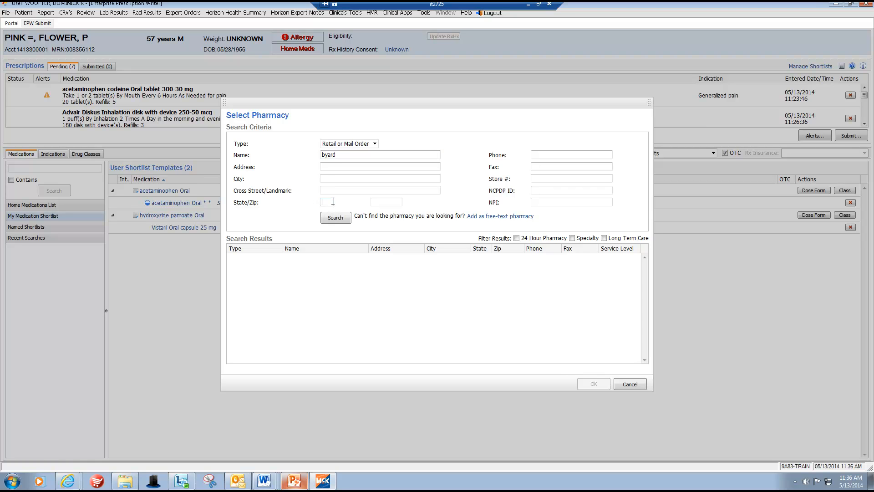
type("wv")
left_click(336, 218)
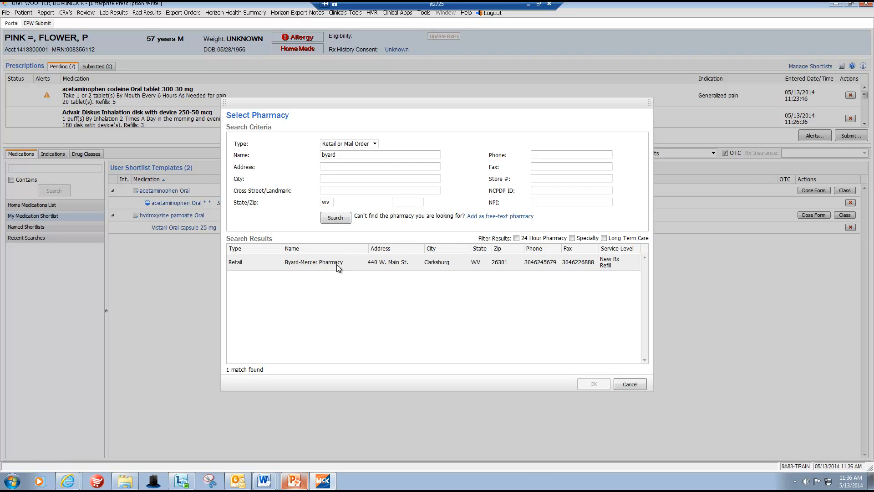
left_click(337, 267)
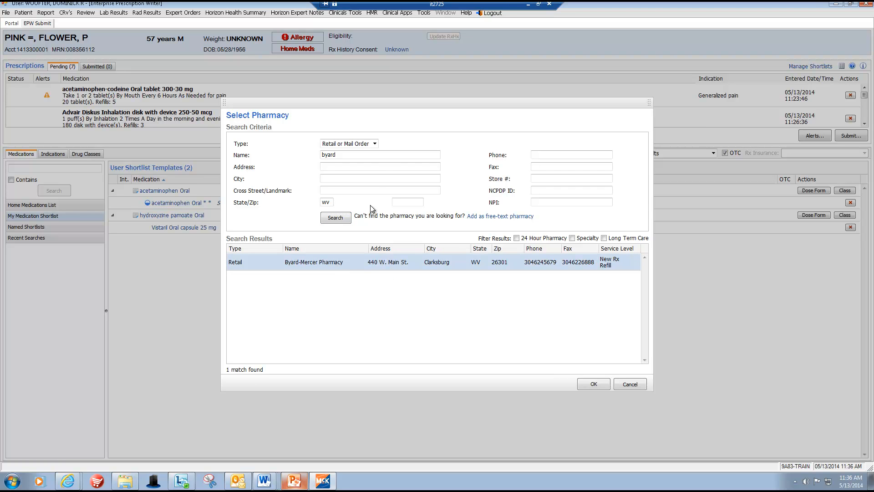
Search for "united" with ZIP 26330 instead and choose United Pharmacy in Bridgeport as the destination pharmacy
left_click_drag(362, 155, 314, 165)
type("united")
left_click(403, 203)
type("26330")
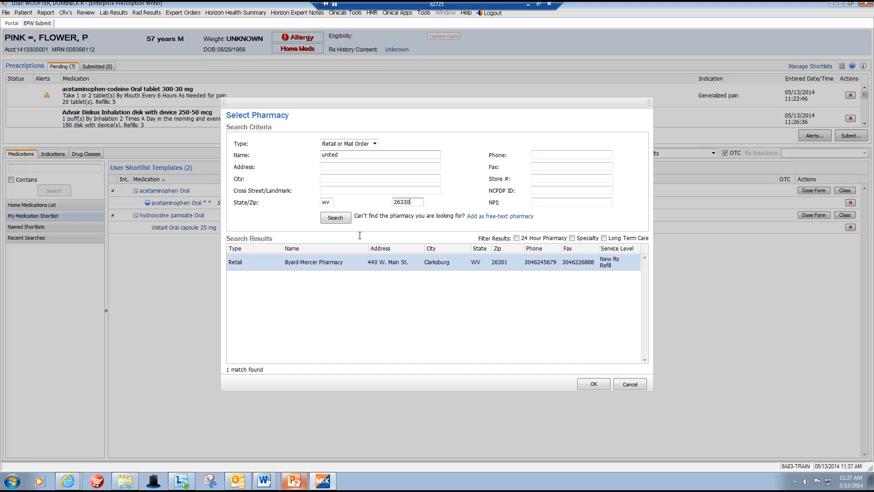
left_click(339, 219)
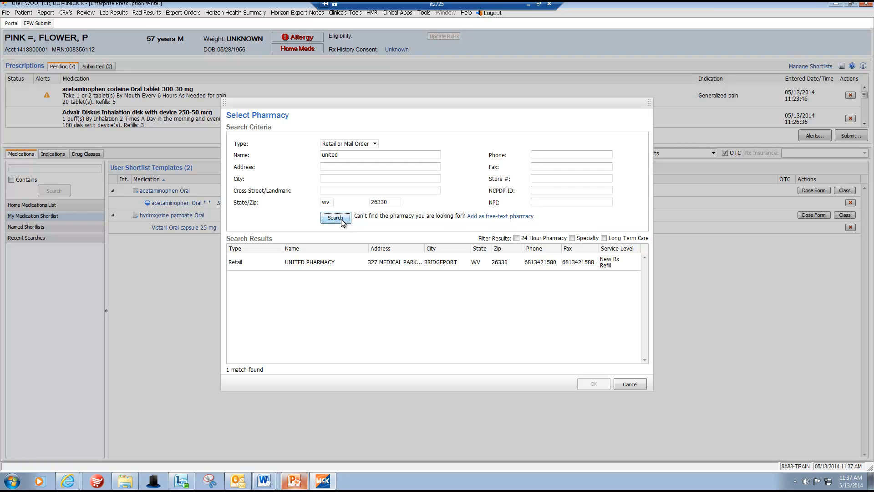
left_click(356, 266)
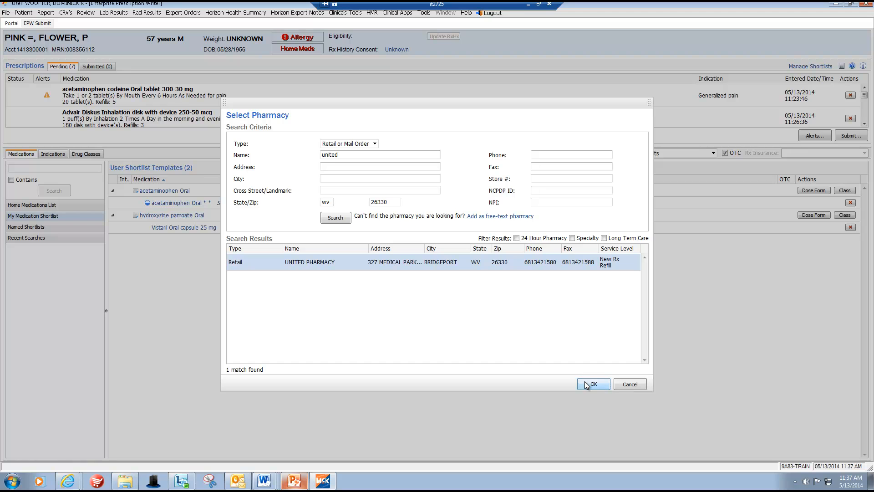
left_click(594, 385)
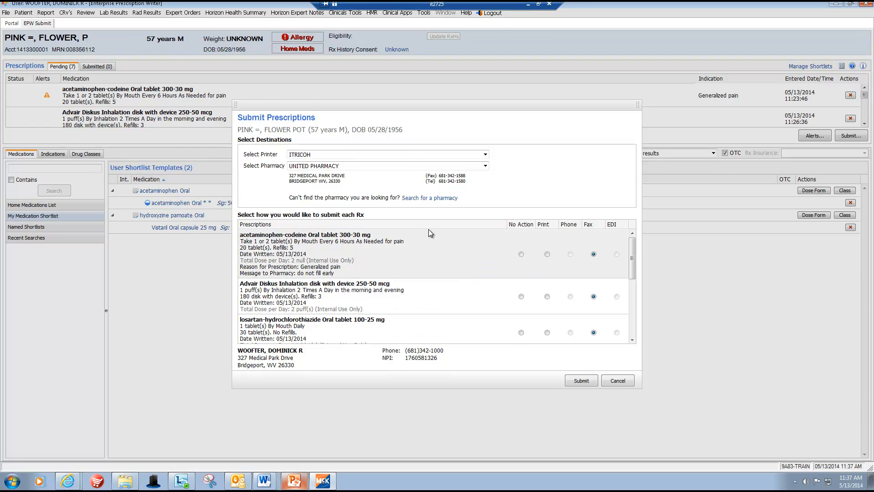
Review the submission method of each prescription and try to submit them all to United Pharmacy by fax
left_click(616, 256)
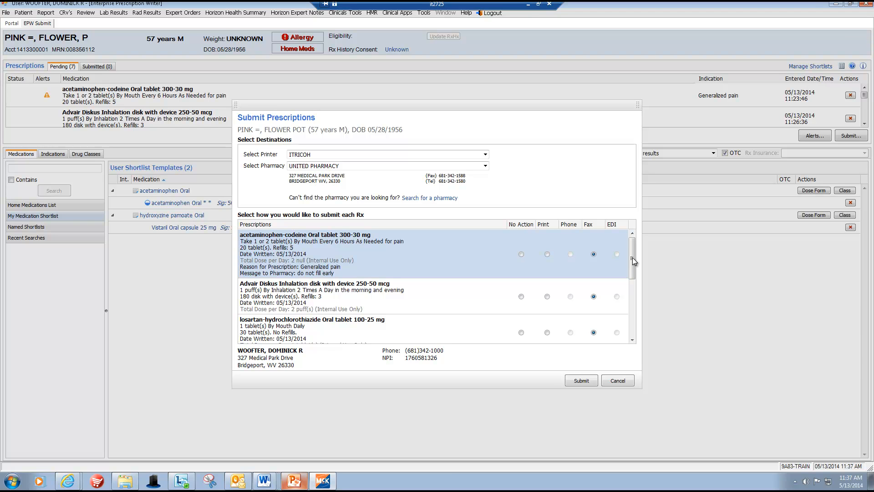
left_click_drag(634, 257, 640, 326)
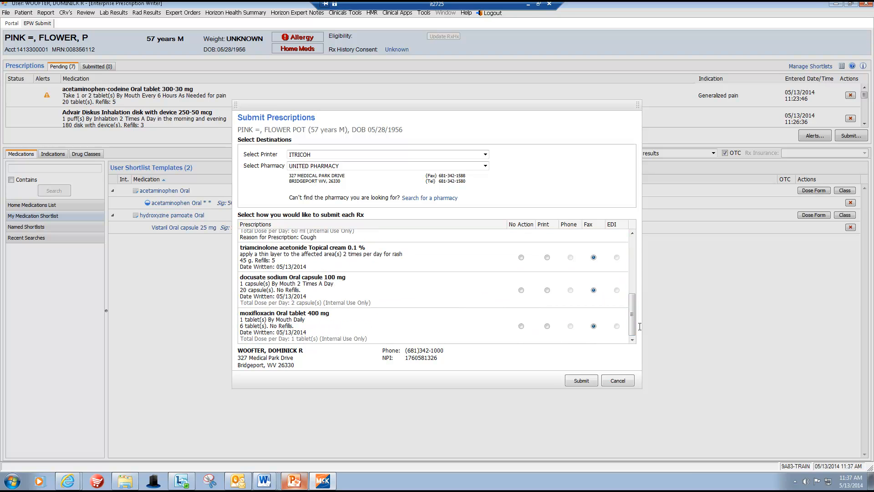
key("ctrl+a")
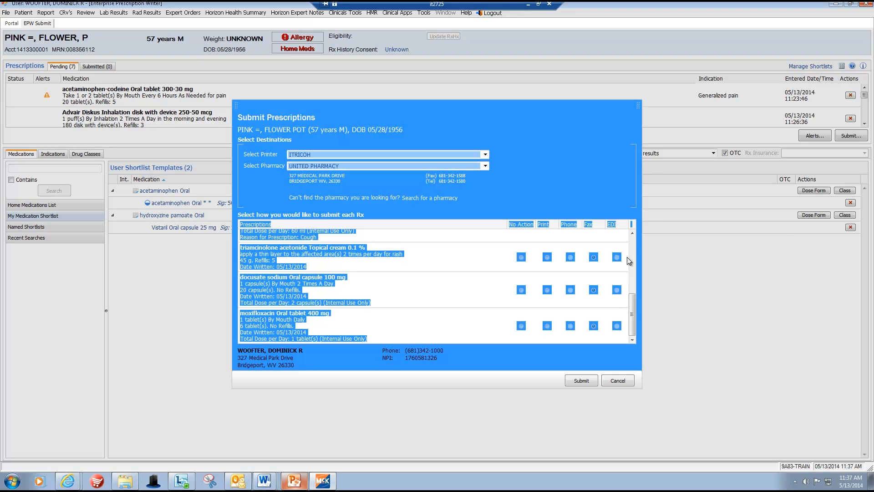
left_click(496, 246)
left_click_drag(629, 306, 634, 237)
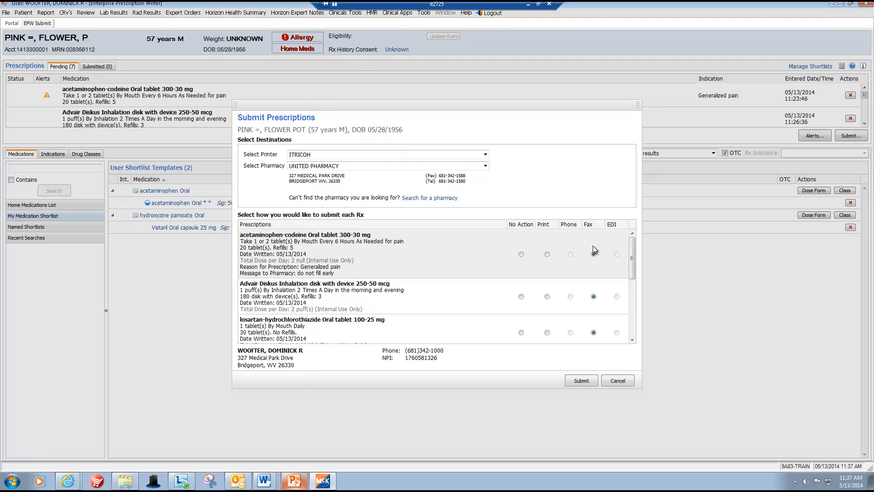
left_click_drag(635, 254, 633, 314)
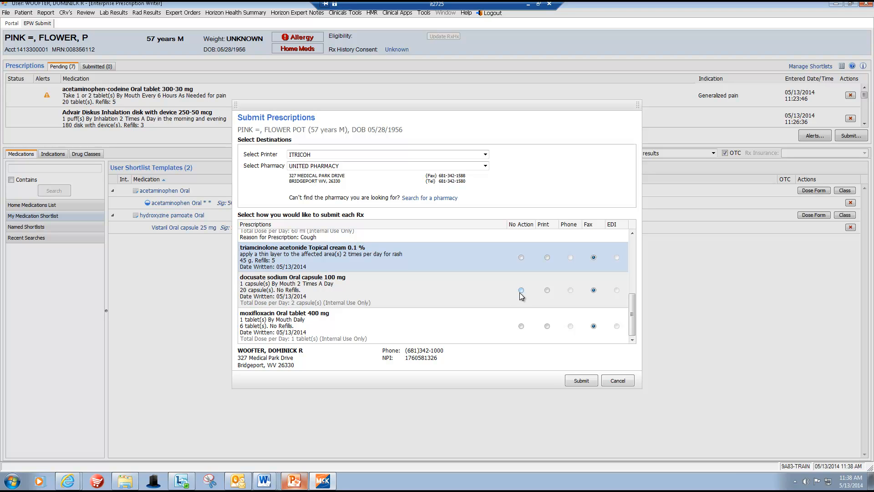
left_click(581, 380)
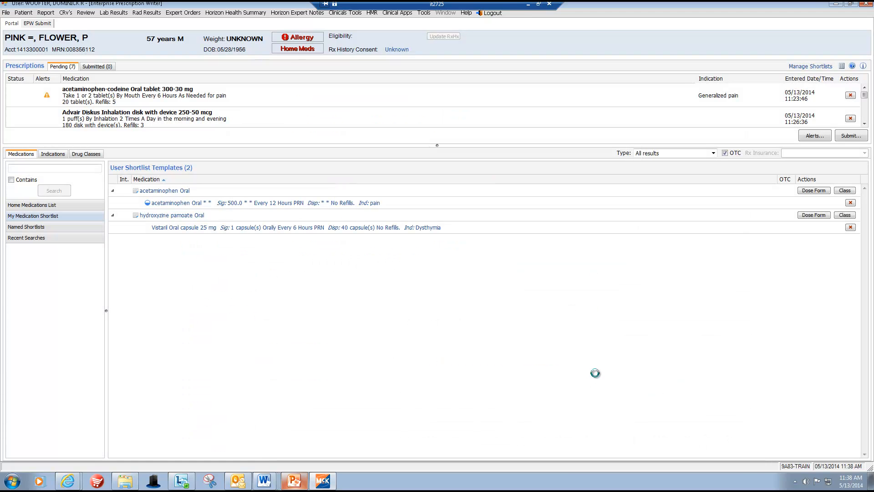
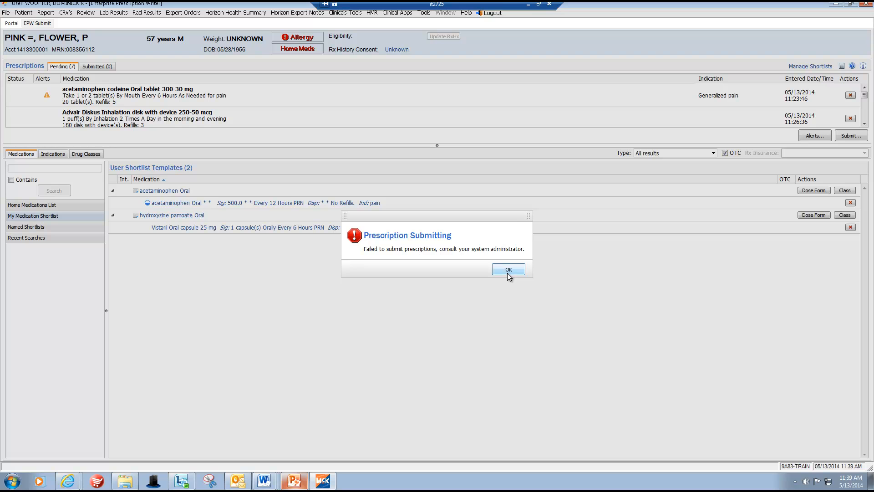
left_click(508, 270)
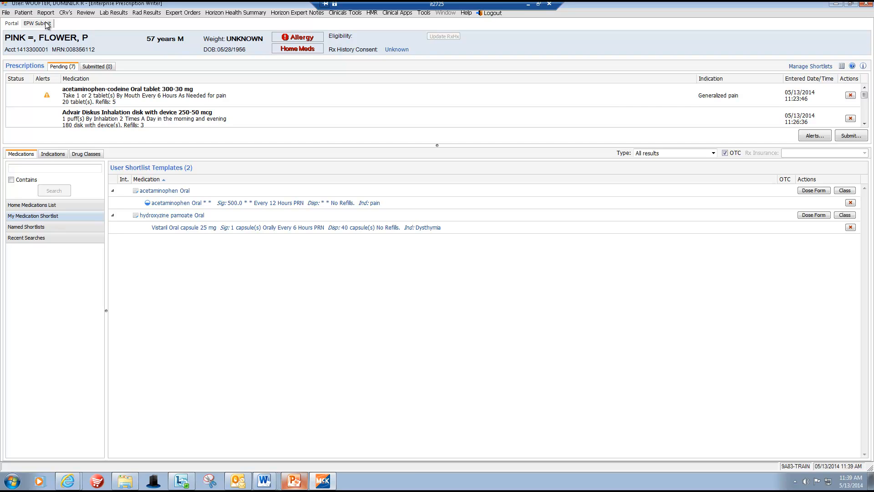
Close the EPW Submit page to return to the portal
left_click(73, 95)
right_click(44, 24)
left_click(63, 30)
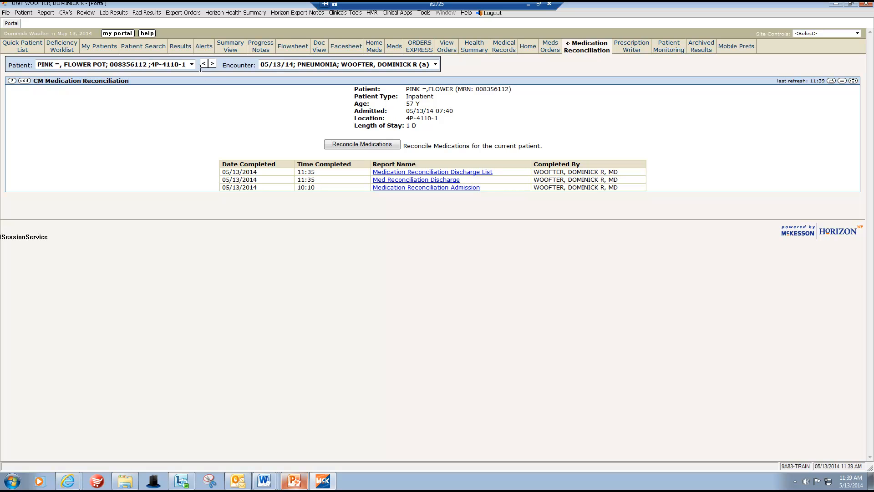
Get the census for station 5B ORTHO NEURO 5S and open the patient in location 5B-5313-1
left_click(154, 48)
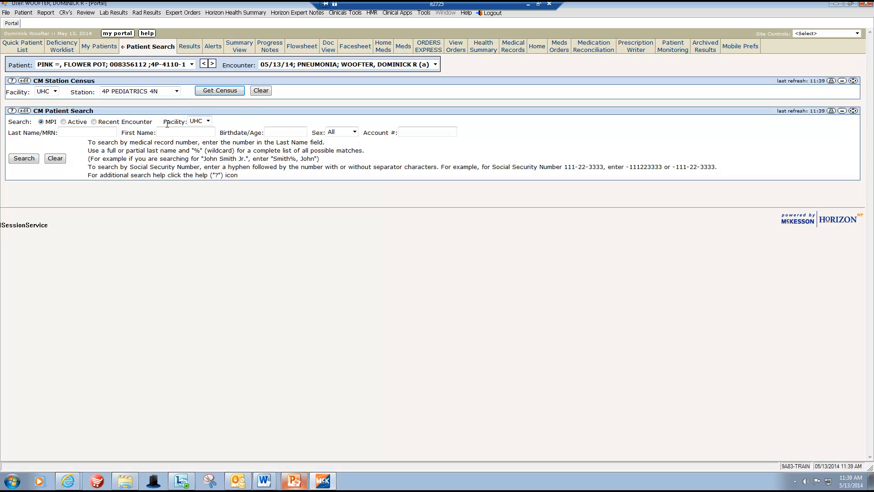
left_click(176, 91)
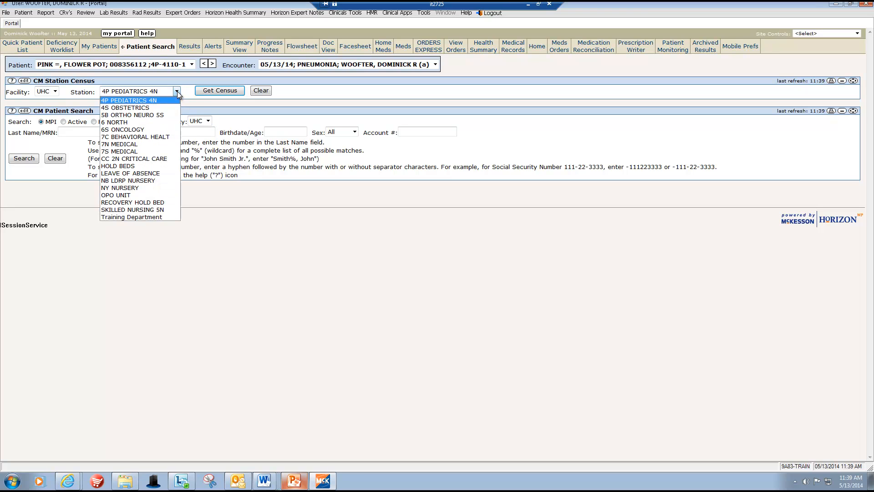
left_click(151, 117)
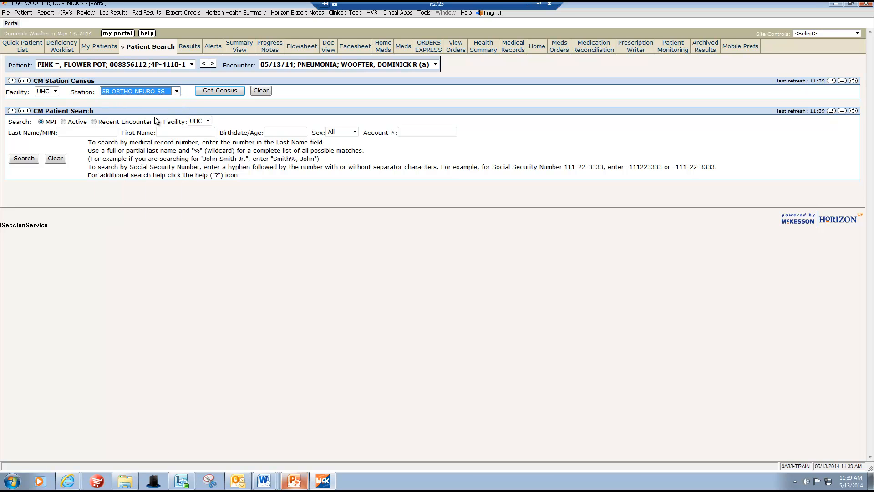
left_click(222, 91)
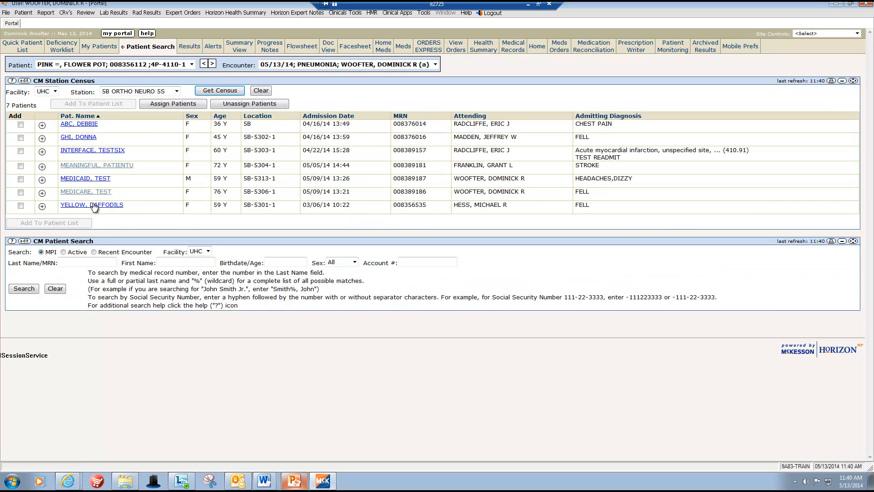
left_click(95, 178)
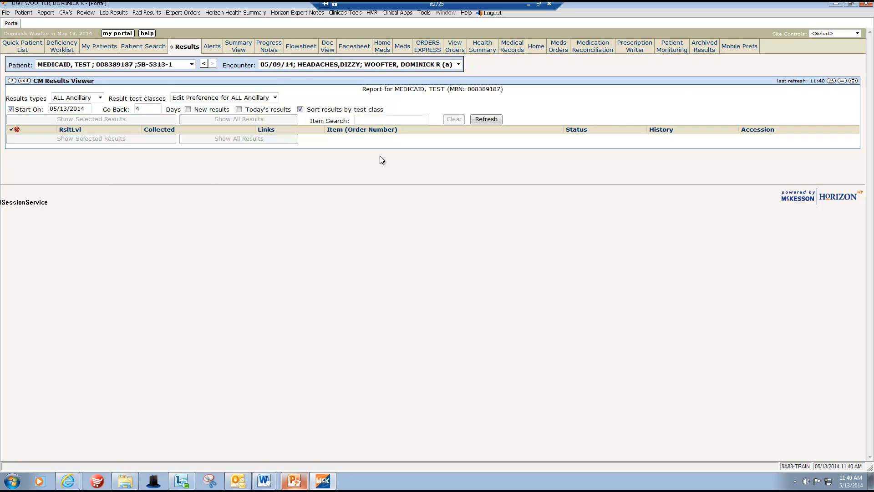
Open the patient's medication reconciliation and start prescribing from the completed discharge reconciliations, dismissing the empty Submit Prescriptions dialog
left_click(593, 46)
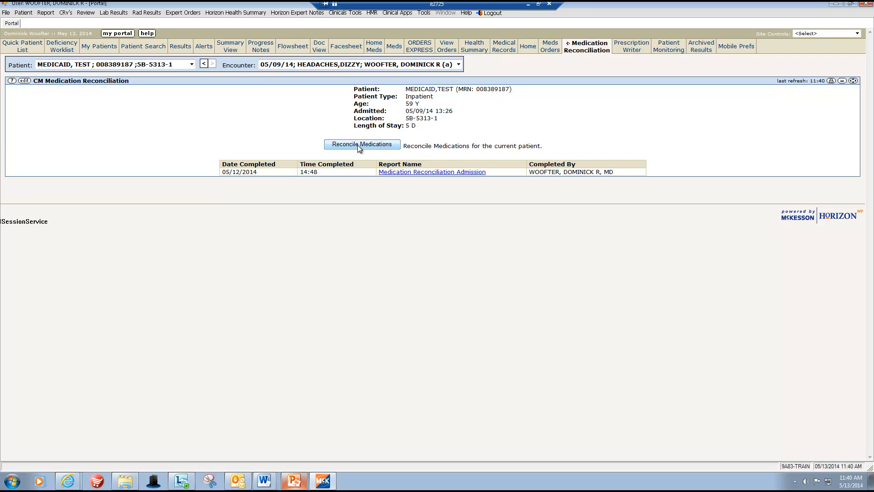
left_click(359, 145)
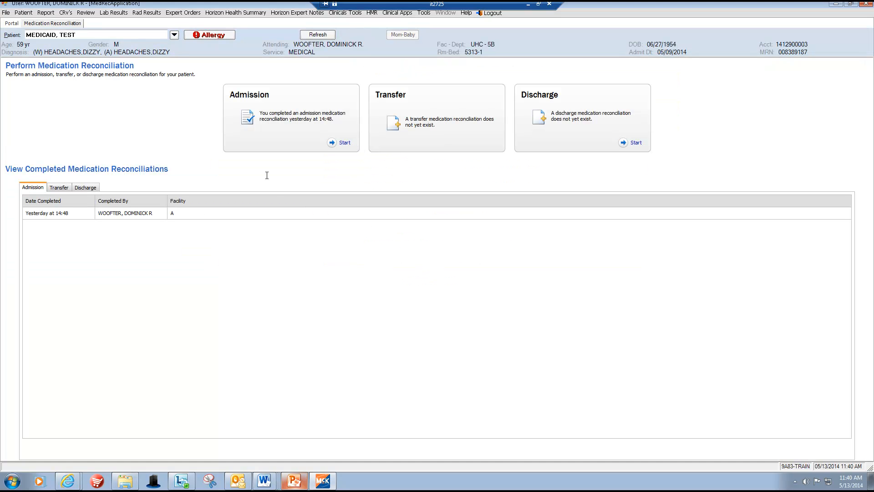
left_click(83, 482)
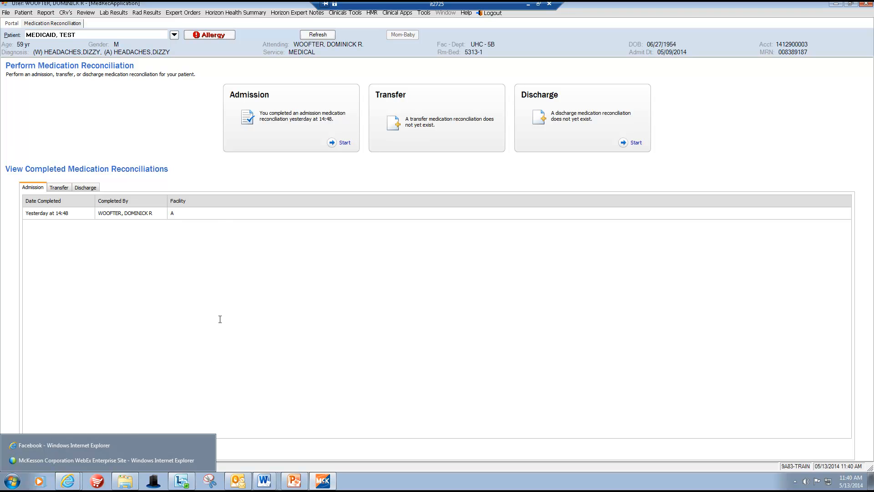
left_click(91, 191)
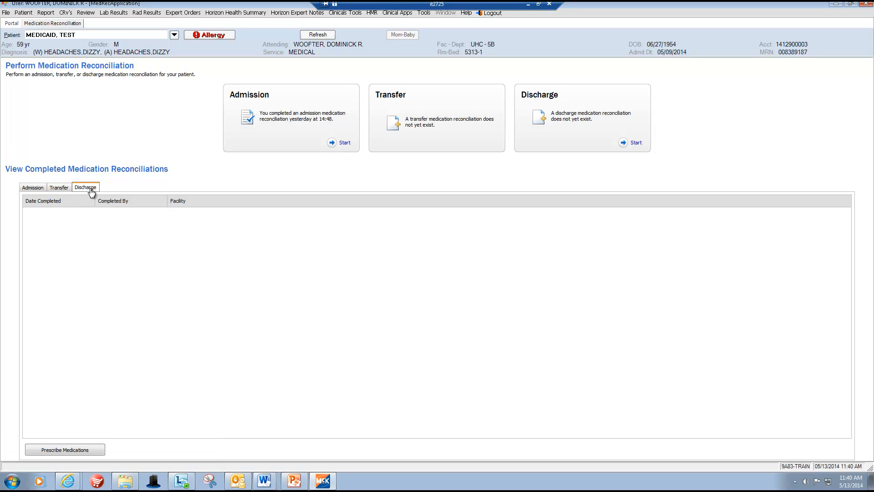
left_click(76, 451)
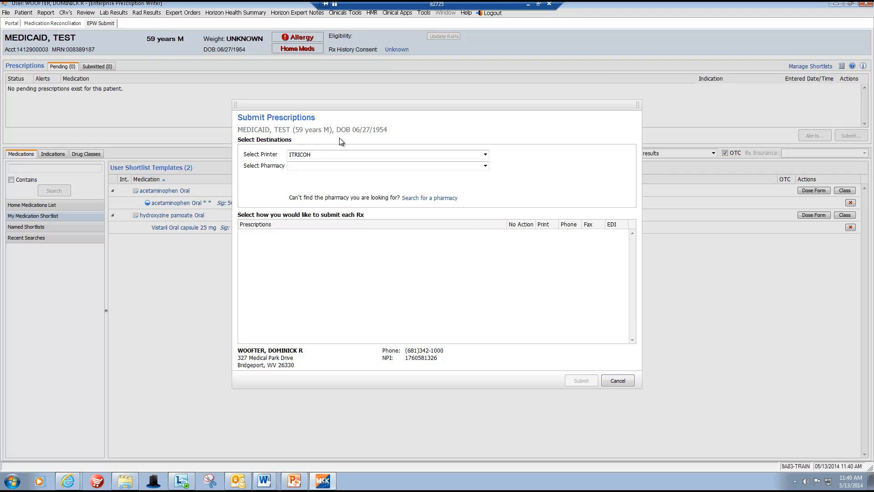
left_click(618, 381)
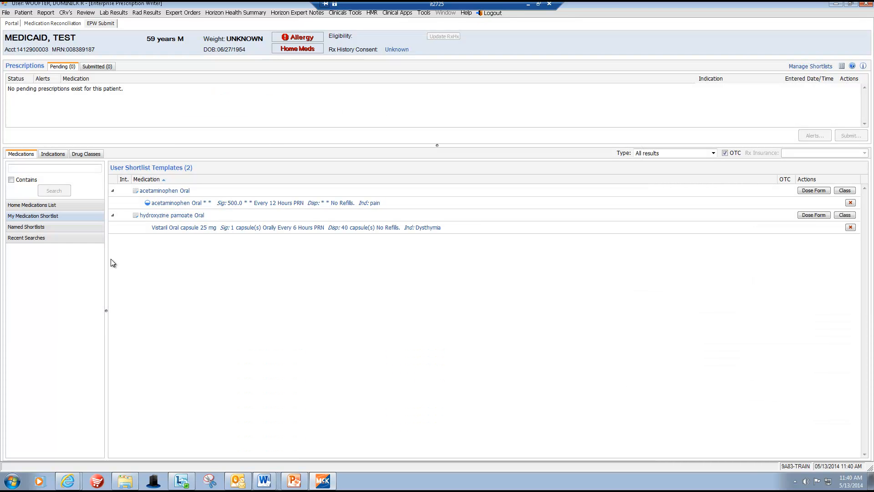
Search the medications for "lopressor"
left_click(101, 167)
left_click(36, 168)
type("lopressor")
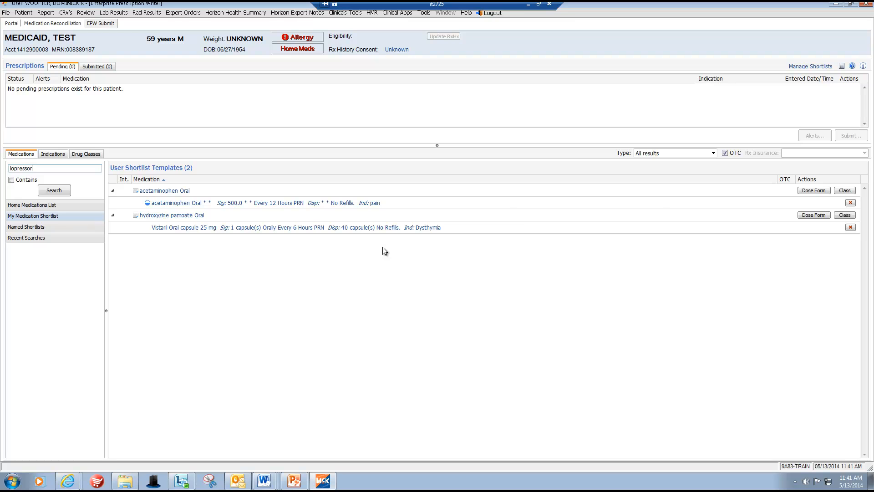
key("Return")
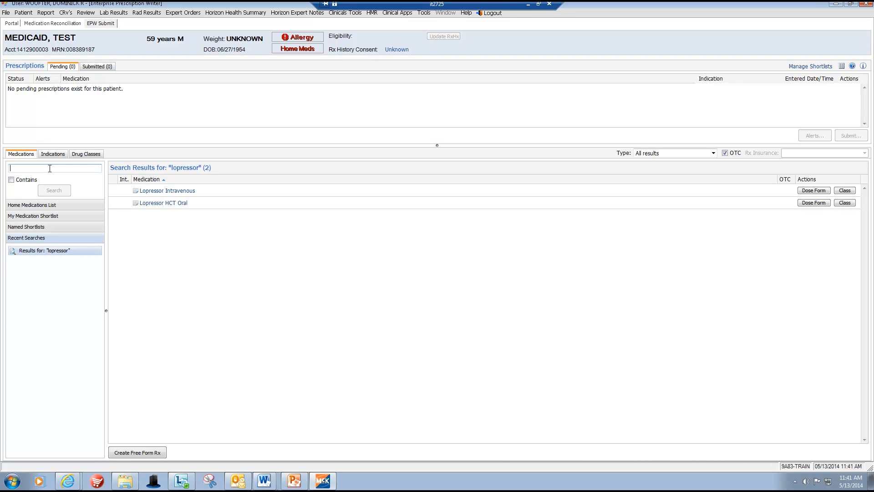
Search the medications for "metopro" and start a prescription for metoprolol tartrate Oral
type("metopro")
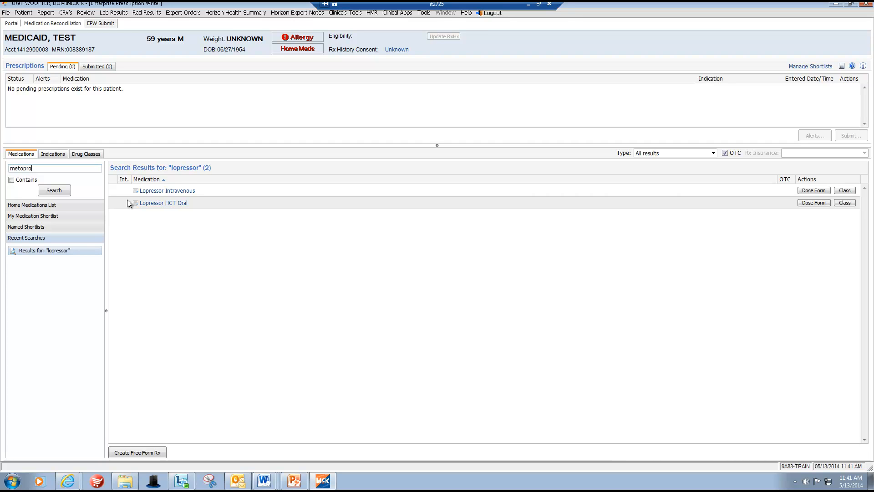
key("Return")
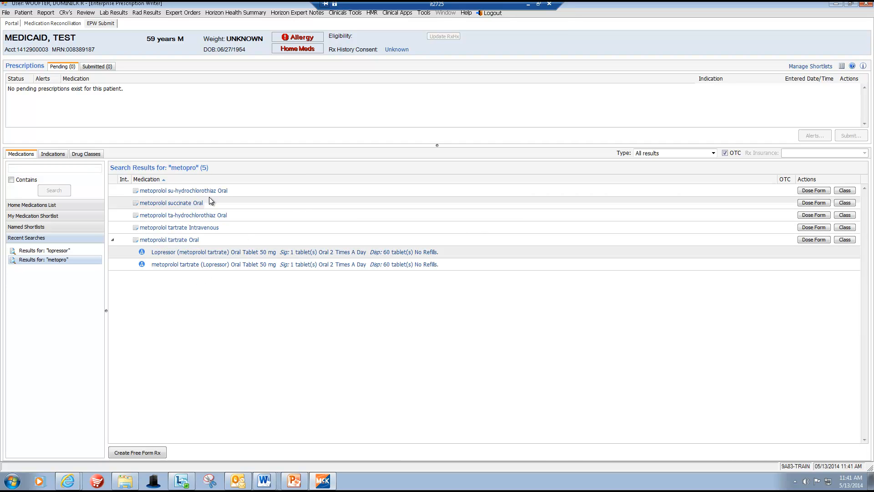
left_click(188, 242)
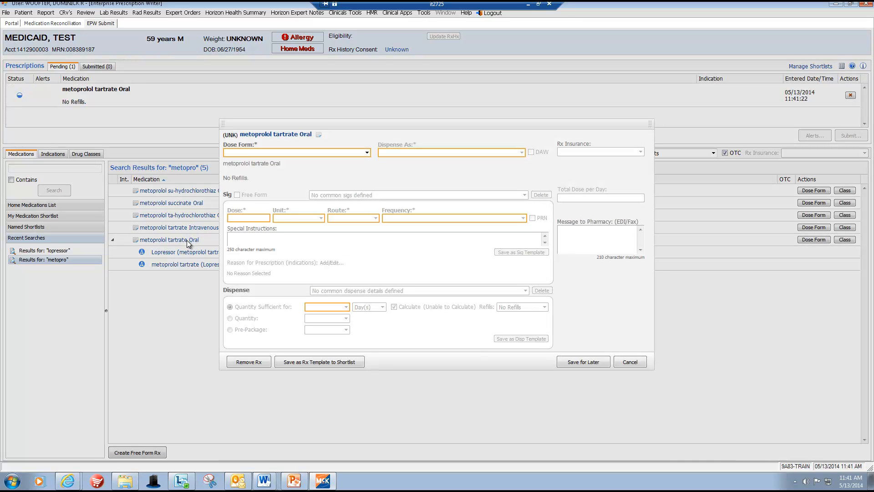
Set the metoprolol tartrate dose form to tablet 25 mg and the sig to 1 tablet by mouth 2 times a day
left_click(367, 153)
left_click(297, 167)
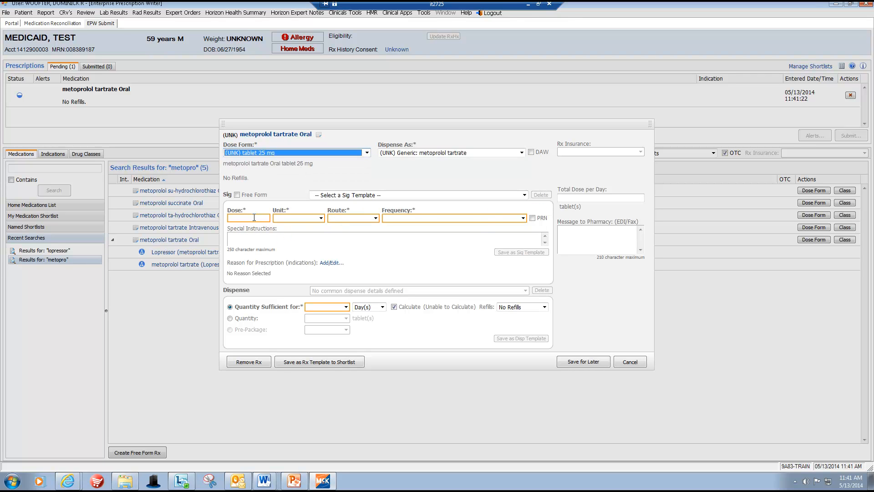
left_click(526, 196)
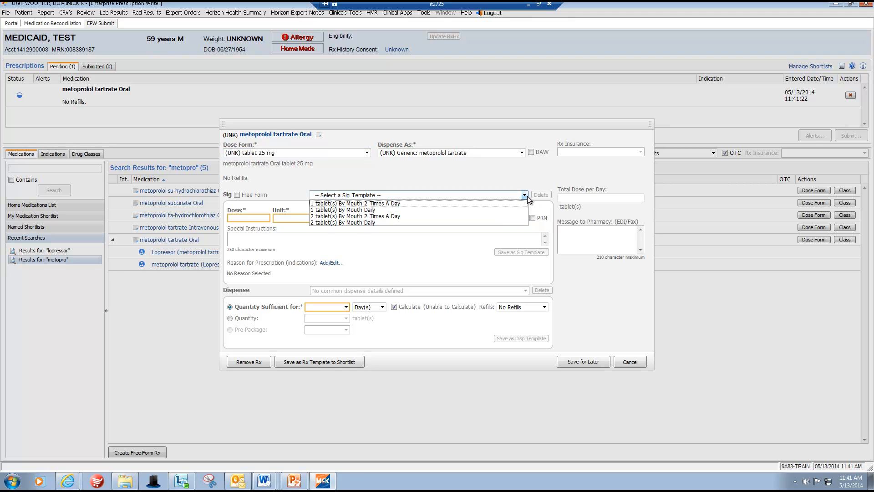
left_click(373, 203)
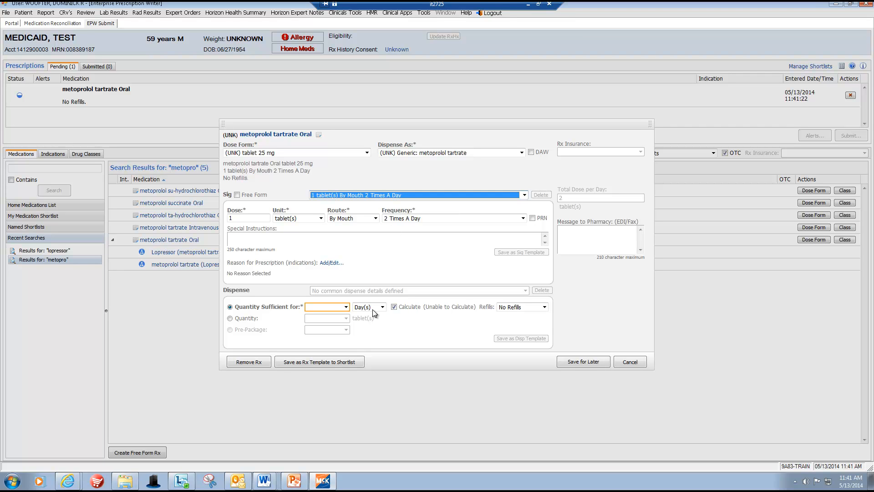
Set the metoprolol tartrate quantity sufficient for 30 days and save the prescription
left_click(346, 307)
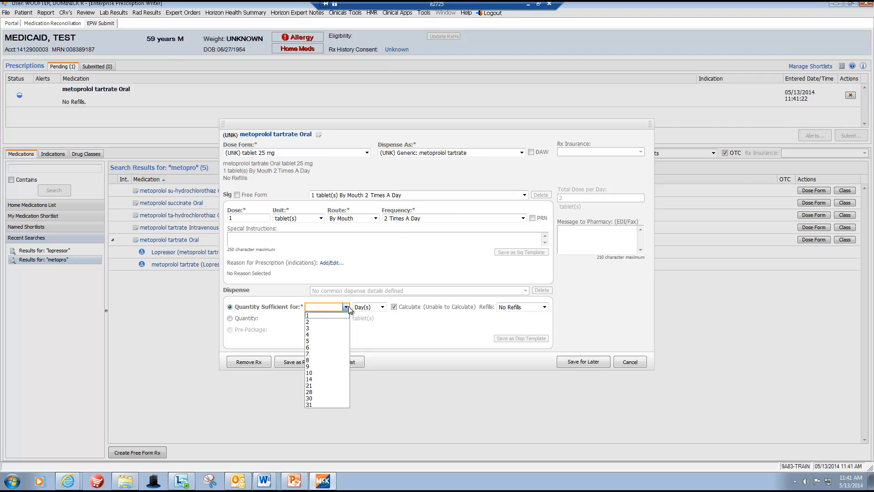
left_click(316, 398)
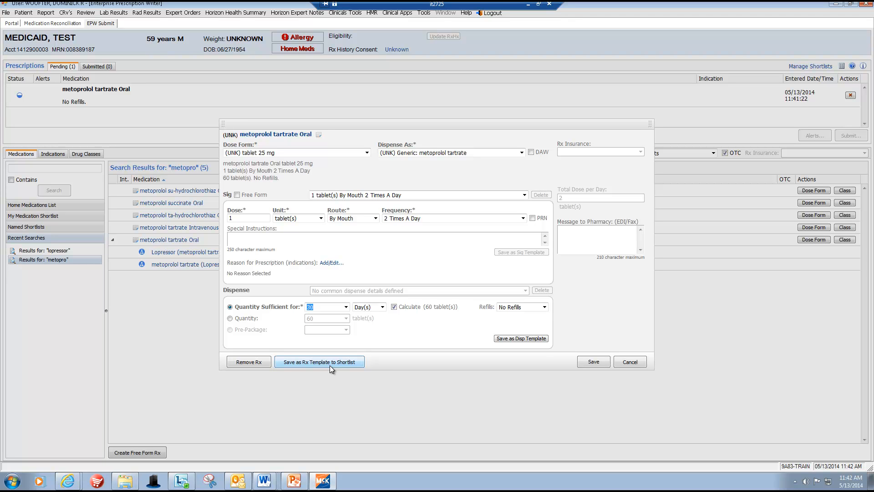
left_click(594, 361)
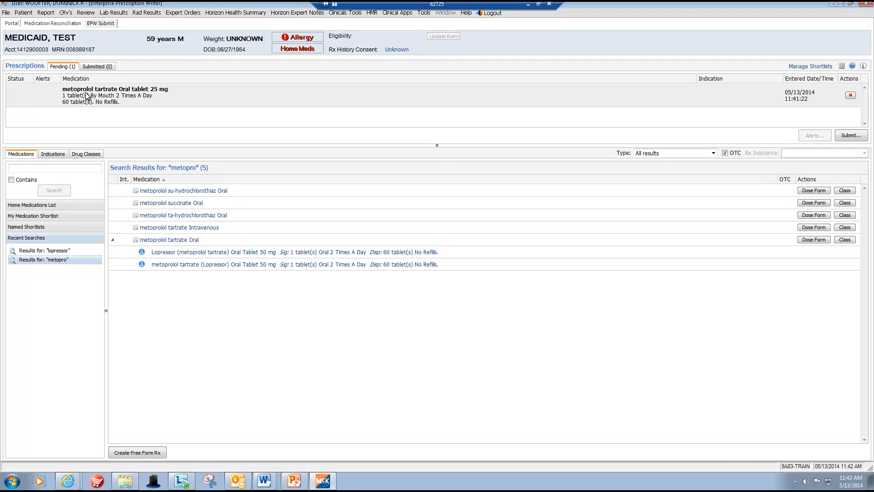
Start a hydroxyzine pamoate Oral prescription from the personal medication shortlist and set its dose form to capsule 25 mg
left_click(25, 207)
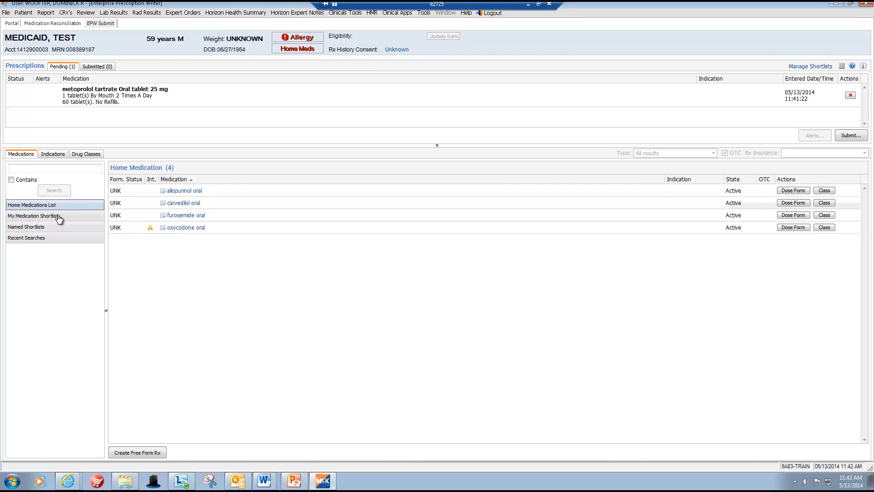
left_click(21, 216)
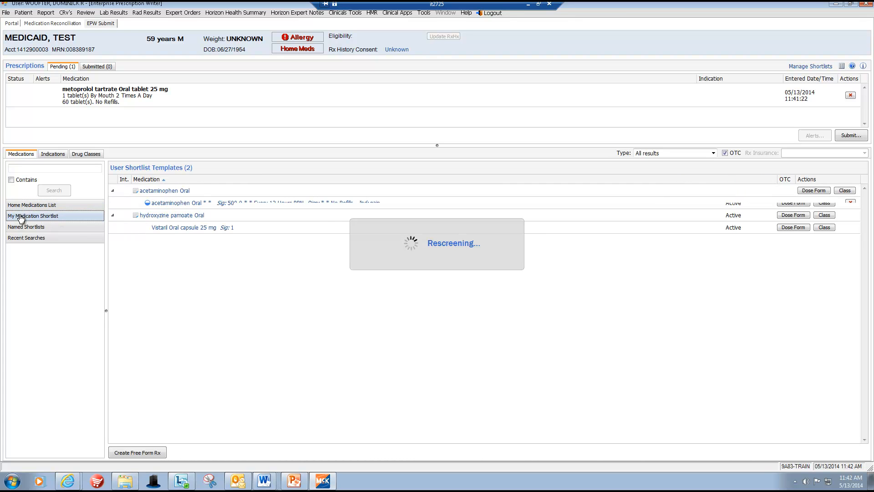
left_click(173, 218)
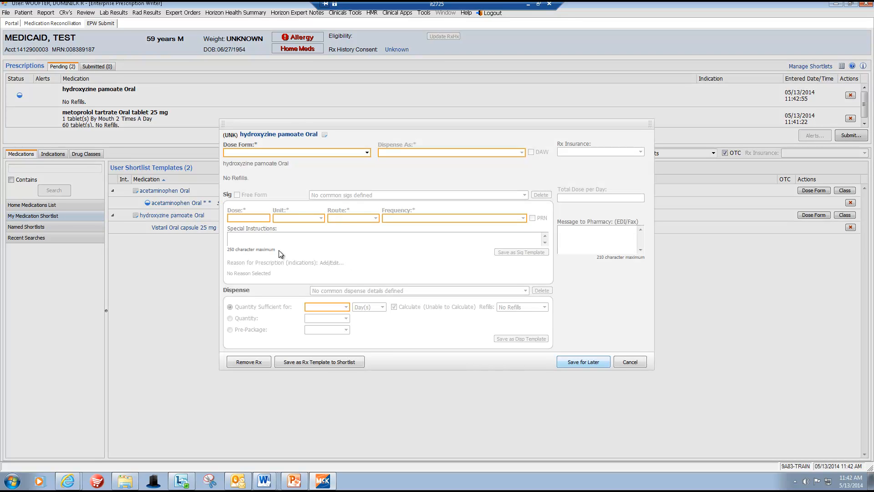
left_click(367, 152)
left_click(304, 168)
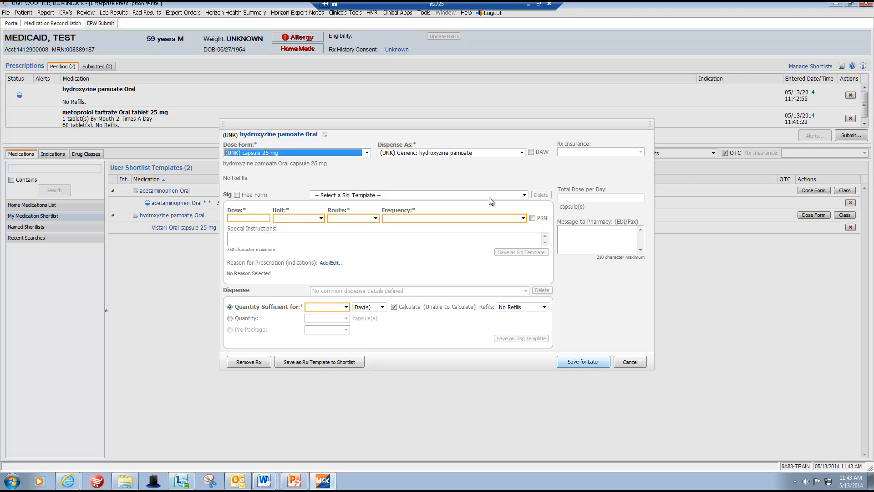
Set the hydroxyzine pamoate sig to 2 capsules by mouth 4 times a day, quantity sufficient for 5 days, and save the prescription
left_click(525, 197)
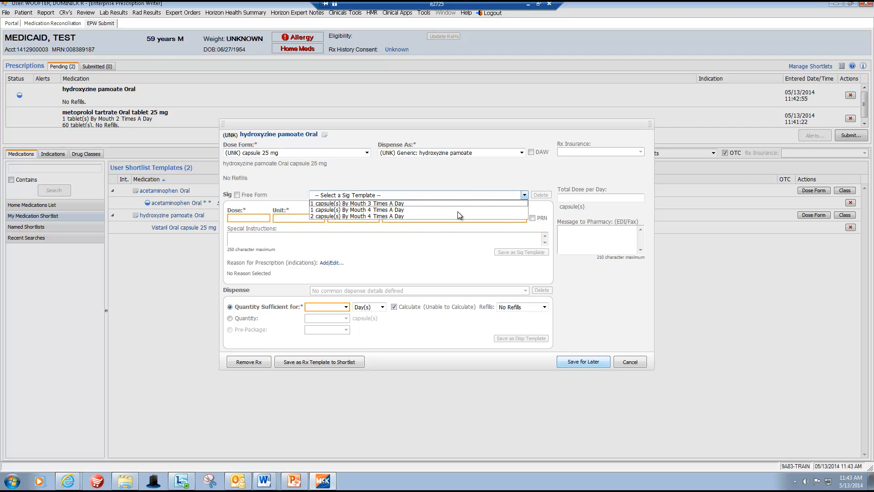
left_click(406, 217)
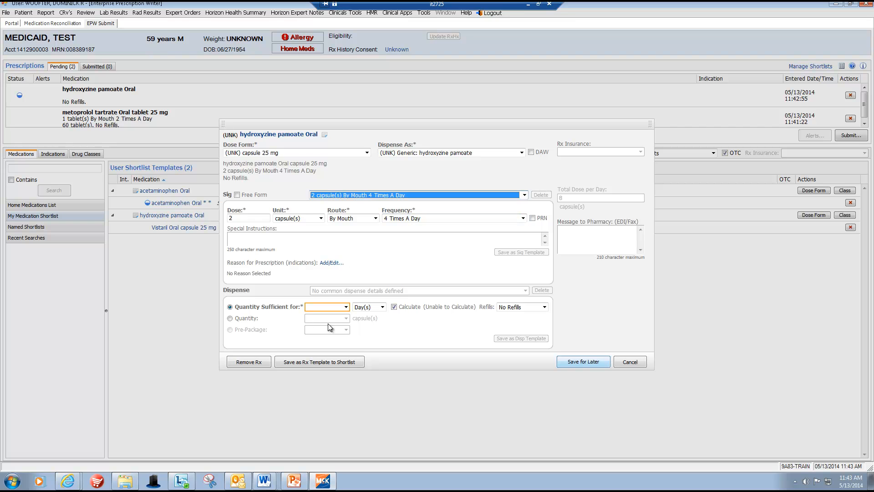
left_click(346, 307)
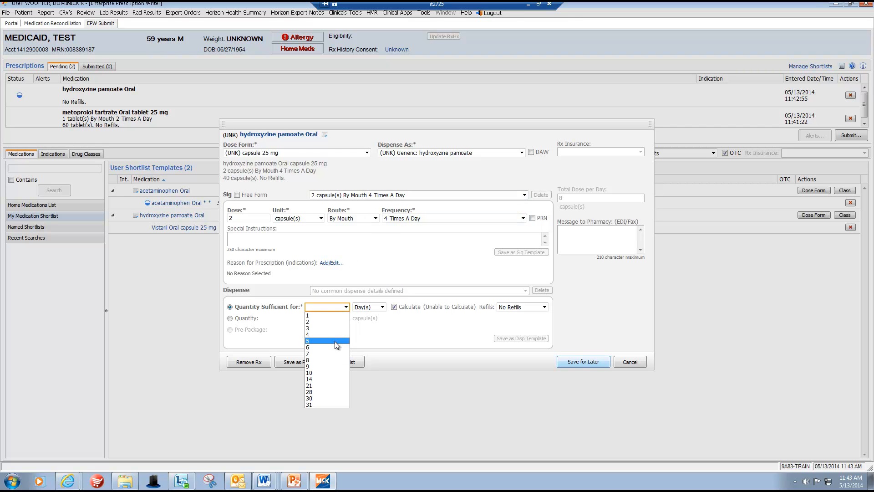
left_click(335, 340)
left_click(592, 362)
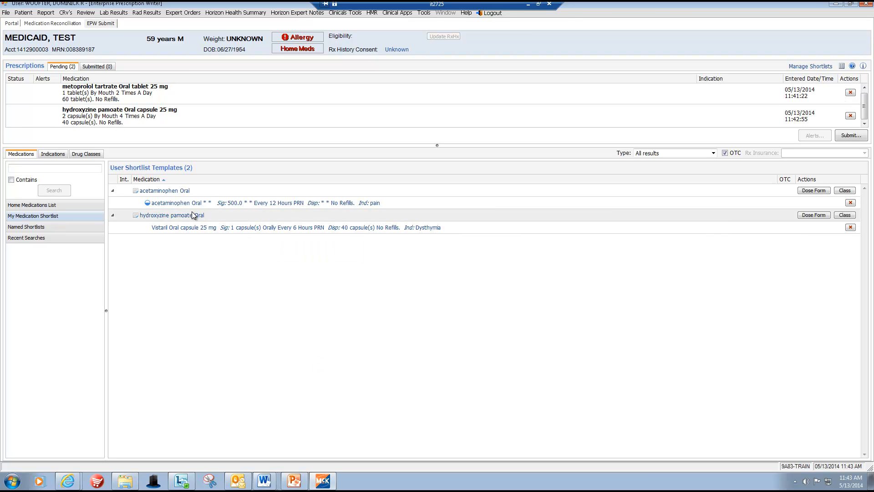
Add the Vistaril Oral capsule 25 mg shortlist template to the pending prescriptions and delete its duplicate entry
left_click(213, 229)
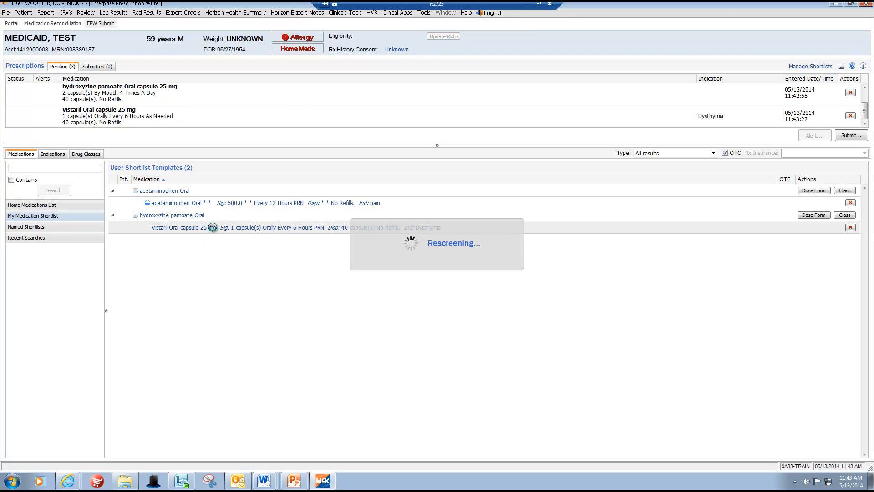
left_click(185, 232)
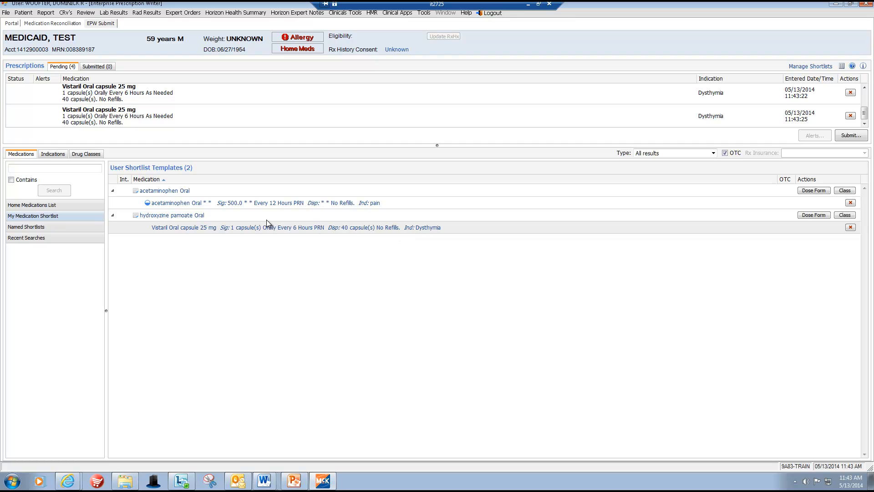
left_click(851, 116)
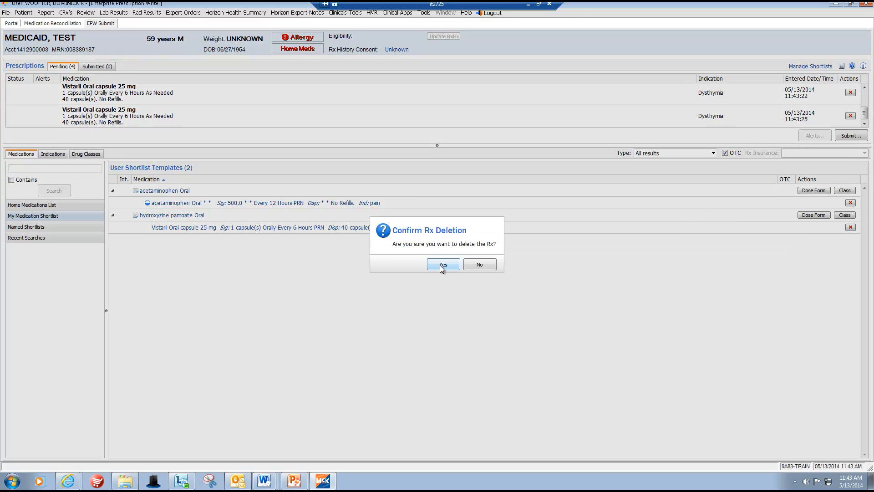
left_click(446, 263)
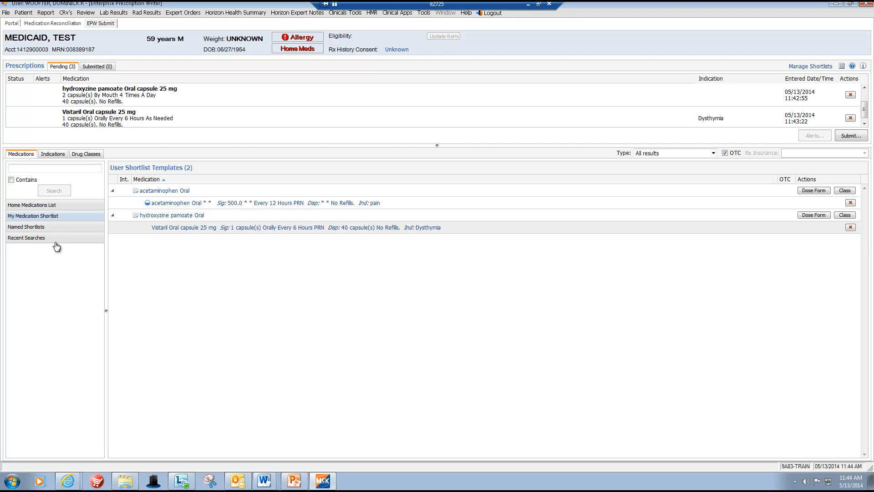
Display the named shortlists available for prescribing
left_click(16, 226)
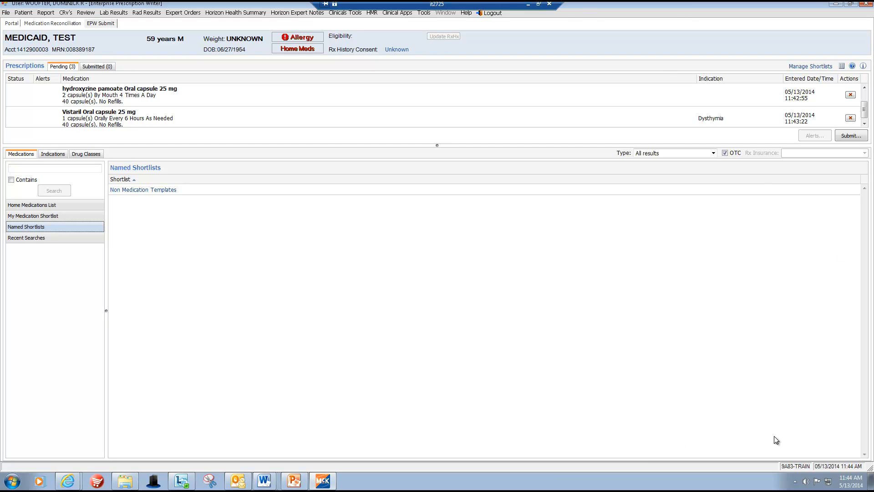
Submit the pending prescriptions to Byard-Mercer Pharmacy, finding it by searching for the name "byard" in state "wv"
left_click(848, 136)
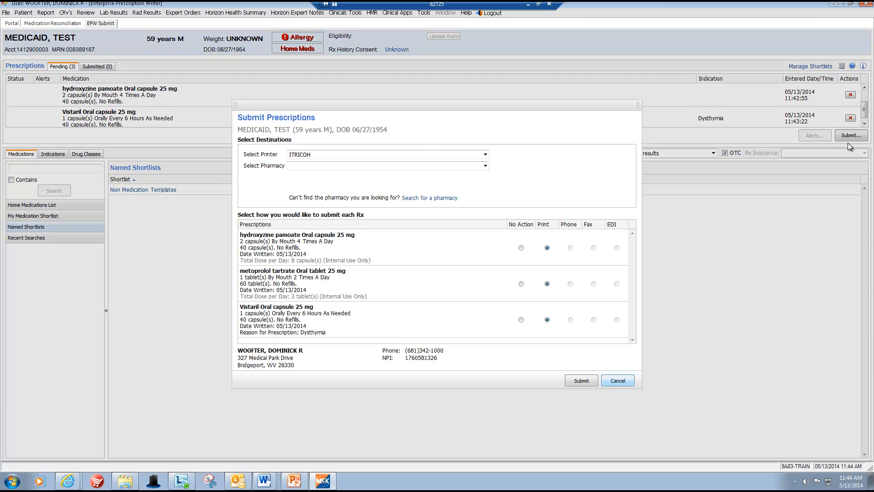
left_click(438, 199)
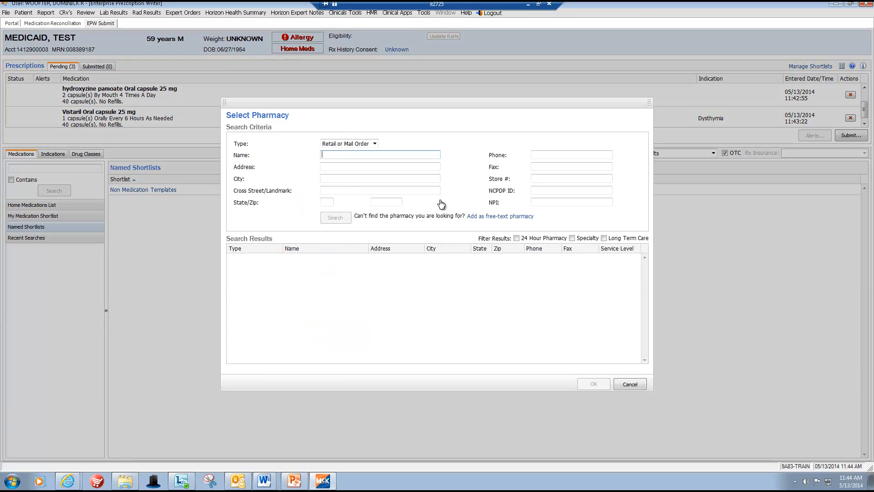
type("byard")
left_click(328, 203)
type("wv")
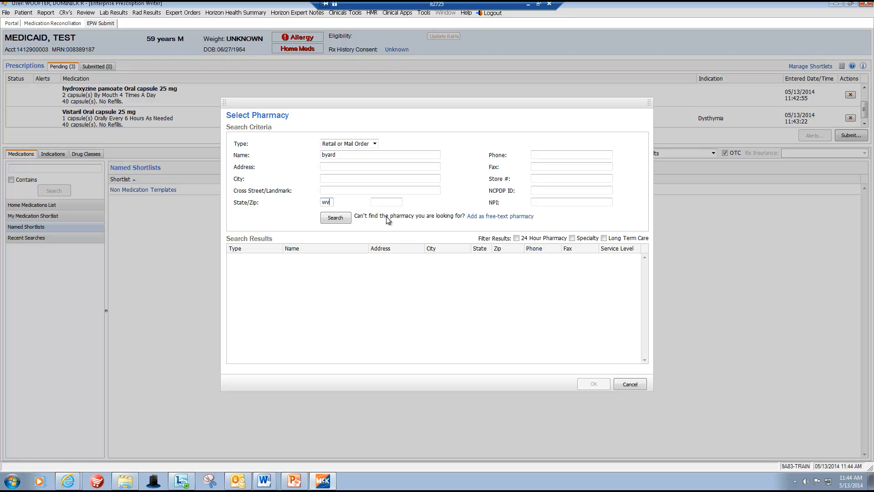
left_click(339, 220)
left_click(382, 263)
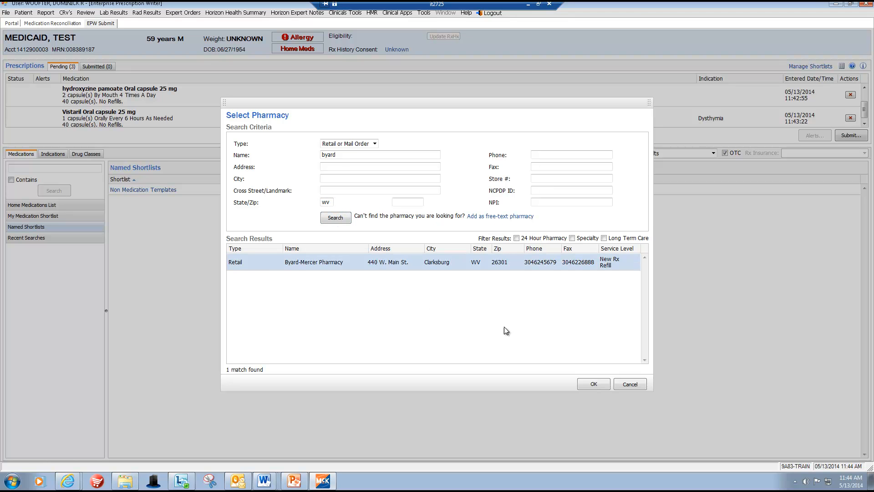
left_click(593, 384)
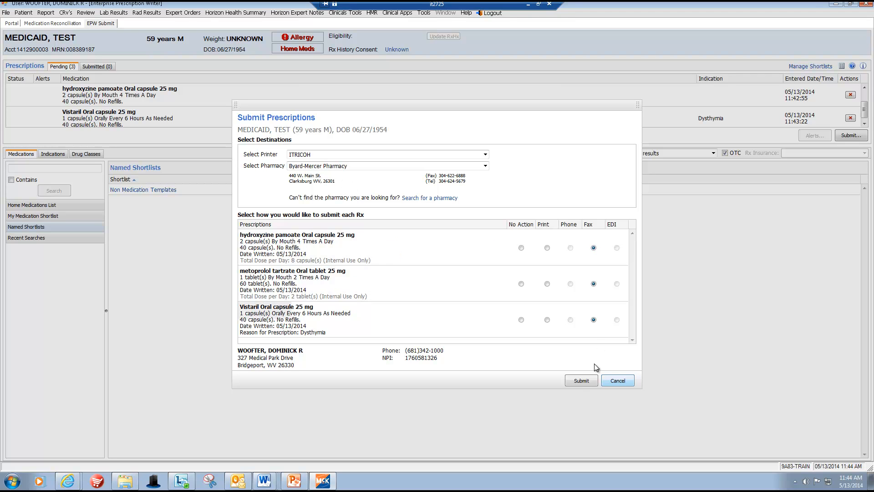
left_click(583, 380)
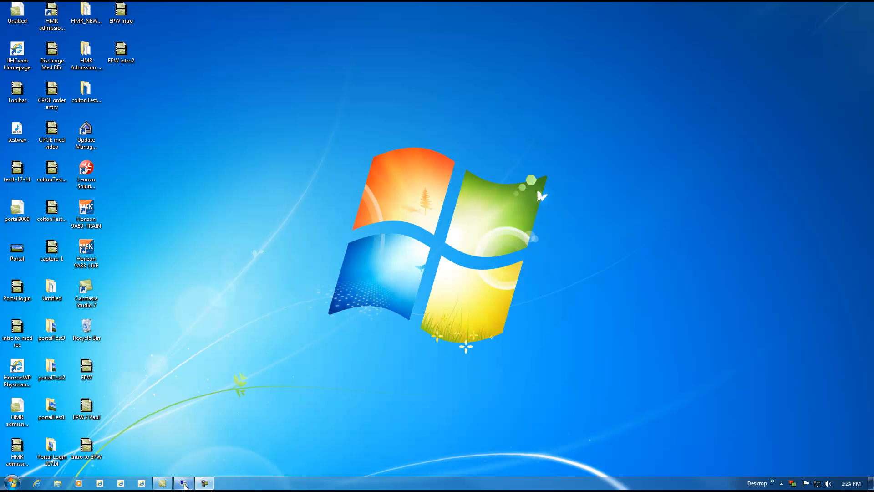
Switch to the PowerPoint training presentation and review the Eligibility Dialog and Rx Insurance Selection slides
left_click(183, 482)
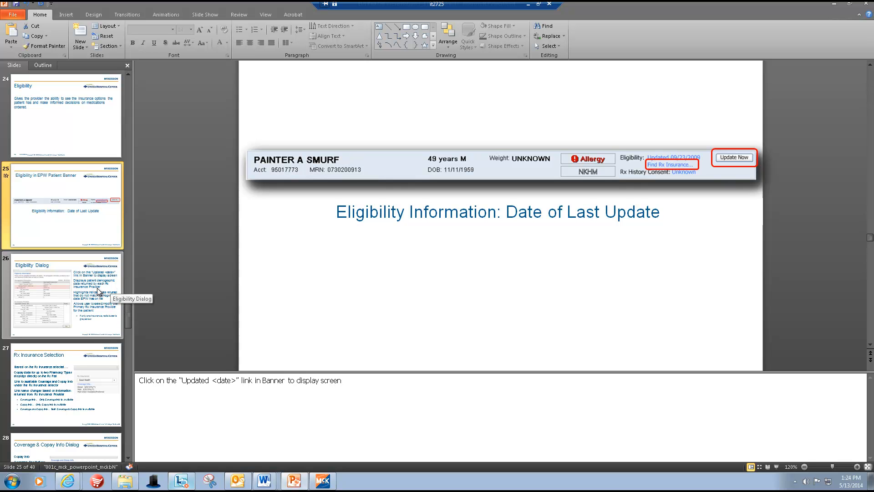
left_click(98, 292)
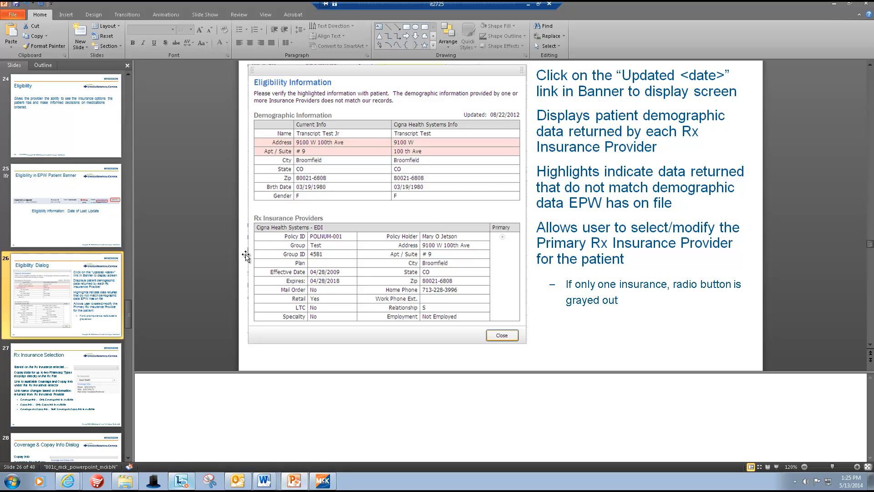
left_click(76, 391)
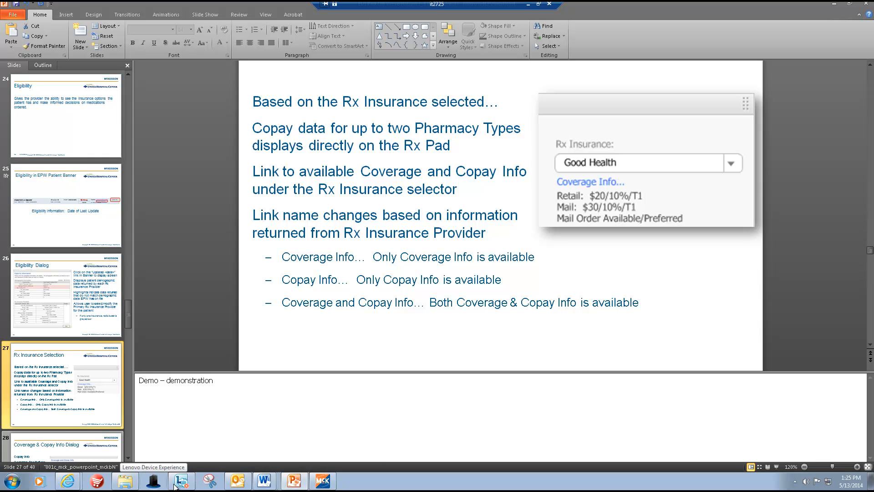
Leave the presentation and bring up the Word document with the Important Reminders on prescribing
left_click(528, 4)
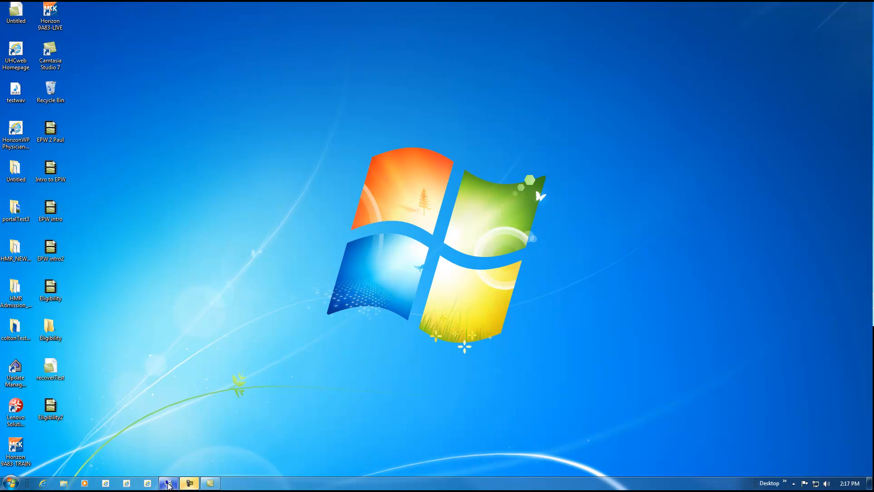
left_click(190, 482)
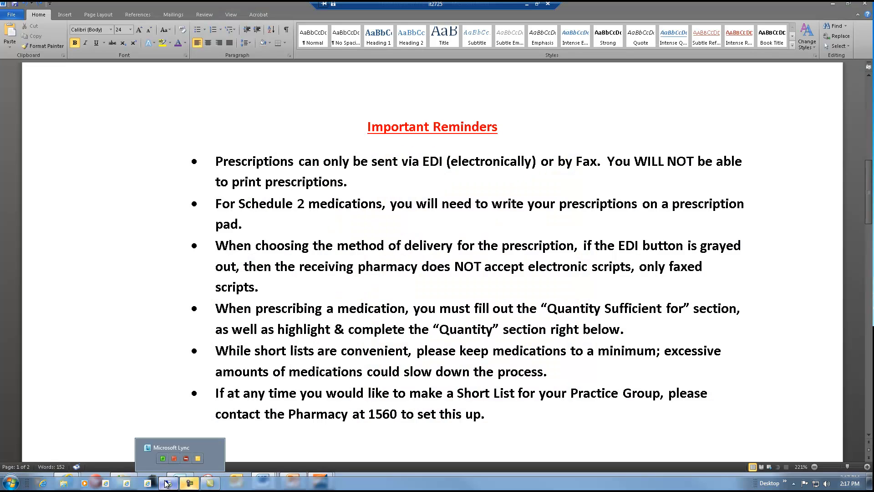